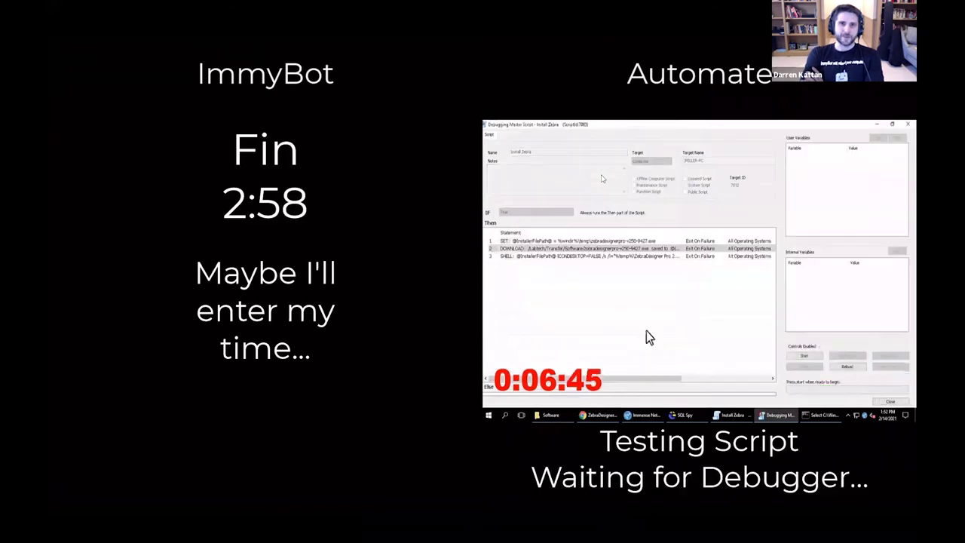
pyautogui.moveTo(702, 233); pyautogui.dragTo(721, 234)
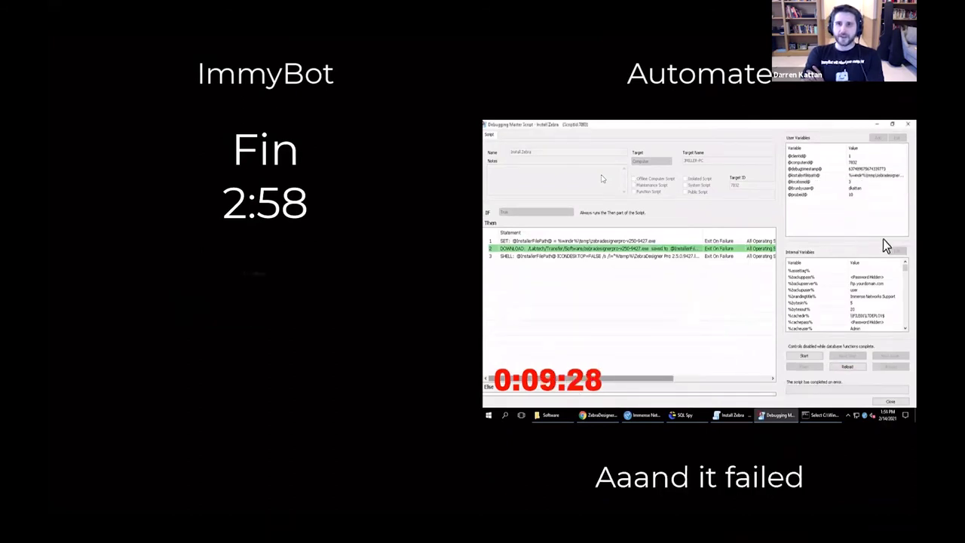
pyautogui.scroll(-3, 906, 274)
pyautogui.doubleClick(803, 302)
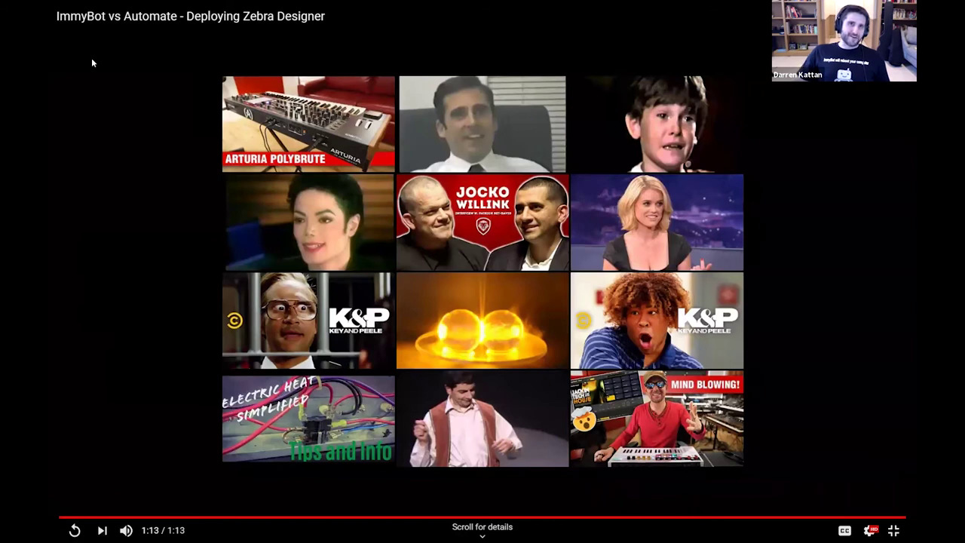
# Exit the full-screen video and close the YouTube comparison page, the GitHub SFTA.ps1 page and the empty new page.
pyautogui.press('Escape')
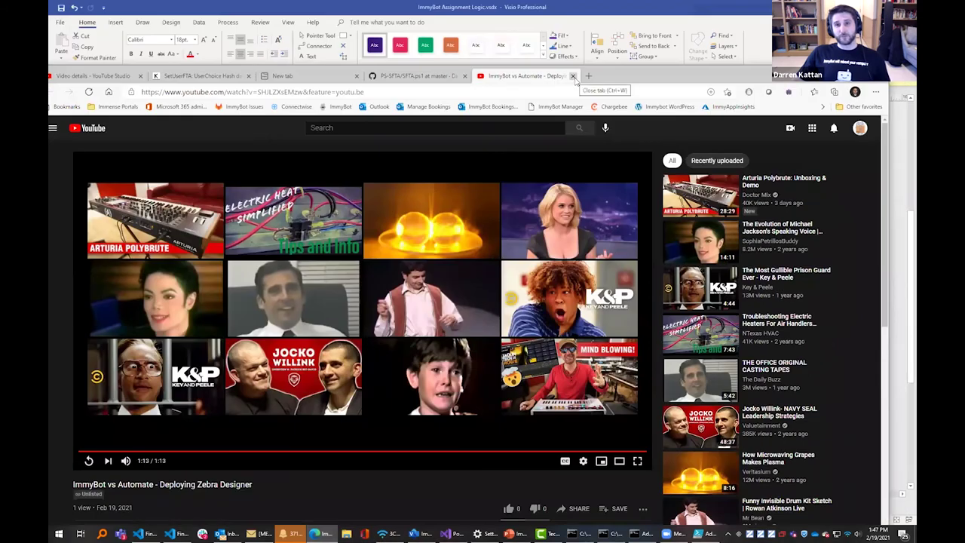
pyautogui.click(577, 76)
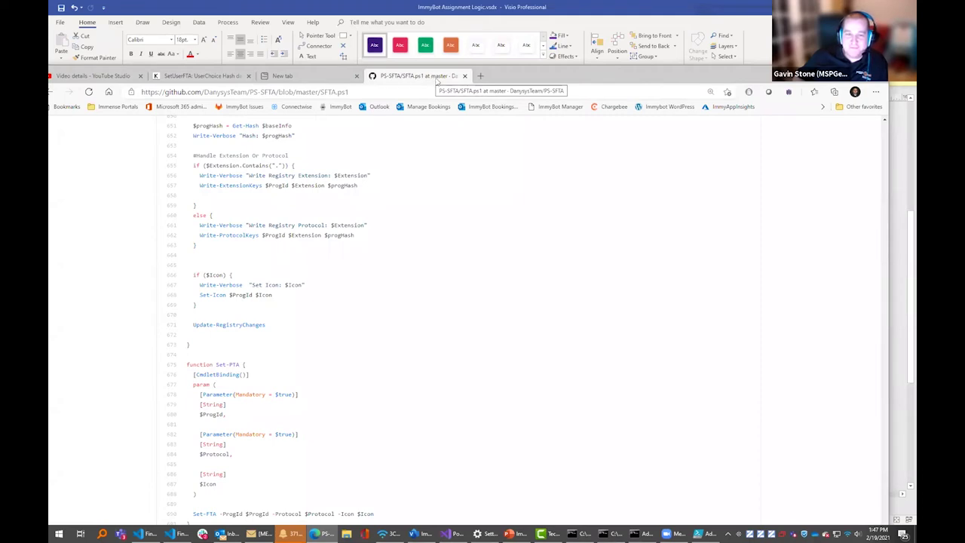
pyautogui.click(465, 76)
pyautogui.write('danys')
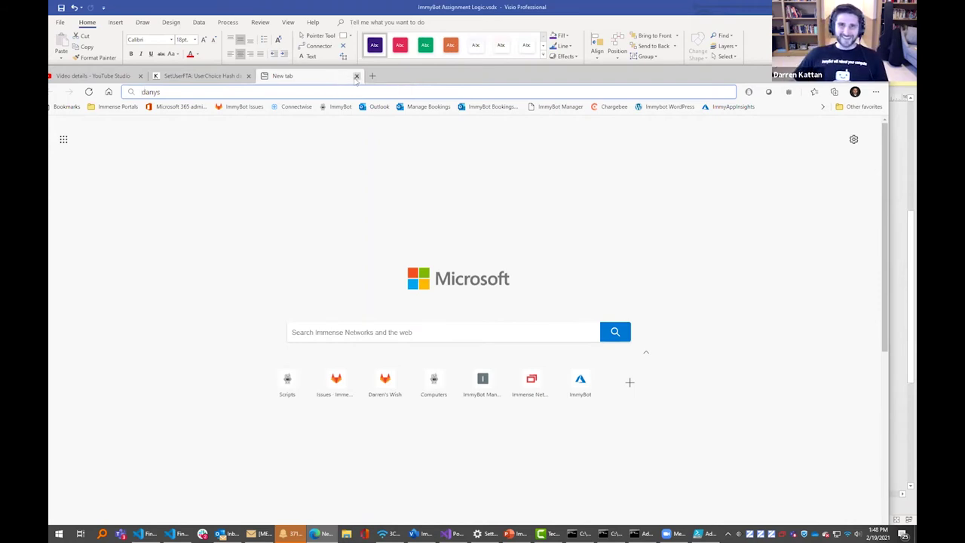
pyautogui.click(357, 76)
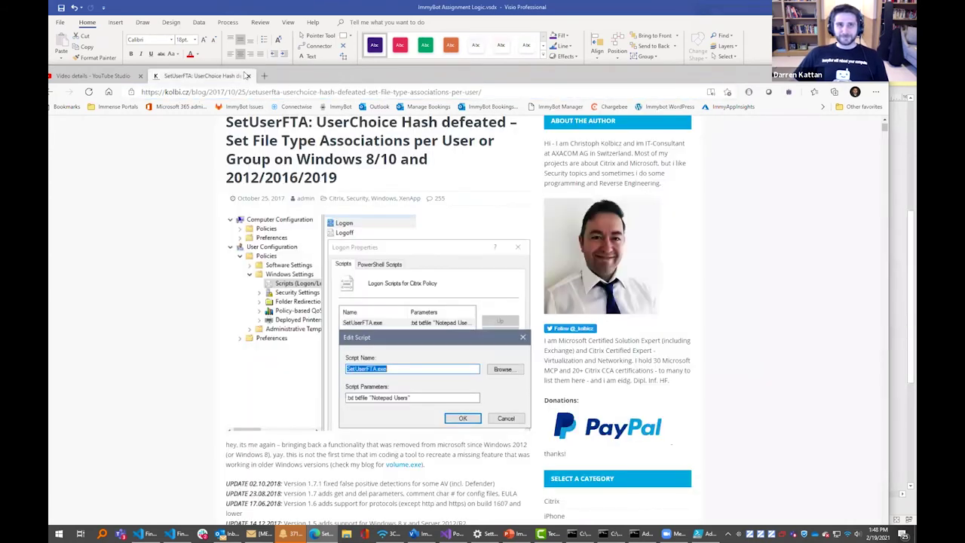
# Clear away the open windows, including the default apps Settings window, and switch to ImmyBot in the browser.
pyautogui.hotkey('alt', 'Tab')
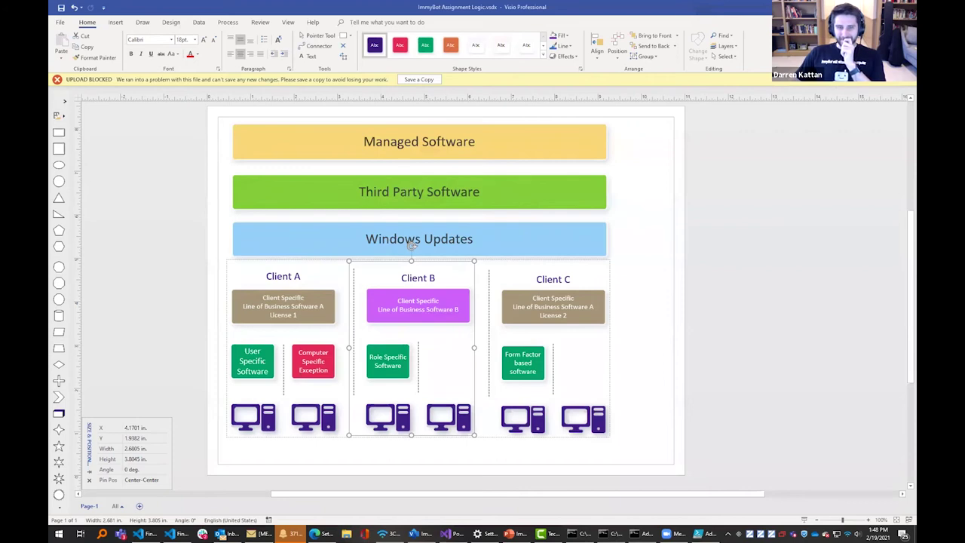
pyautogui.hotkey('alt', 'Tab')
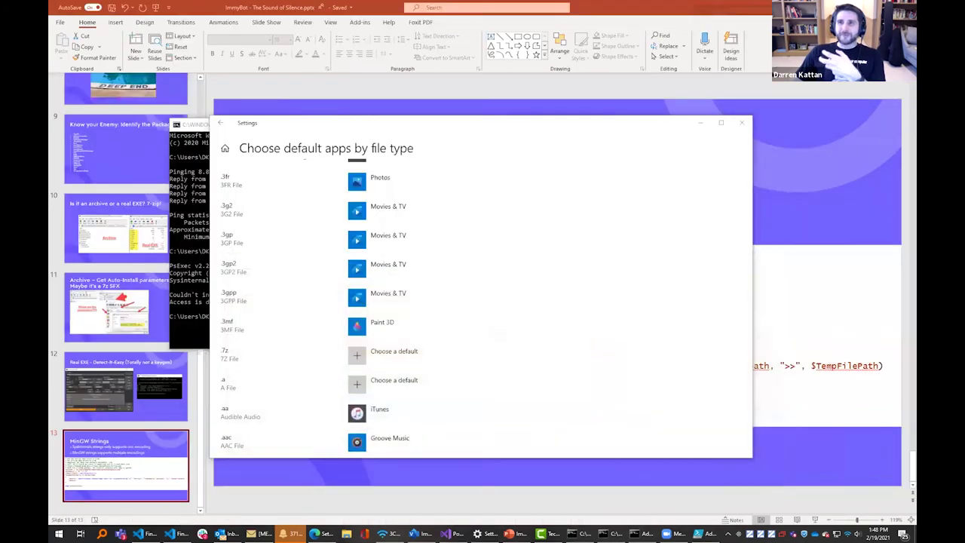
pyautogui.hotkey('alt', 'F4')
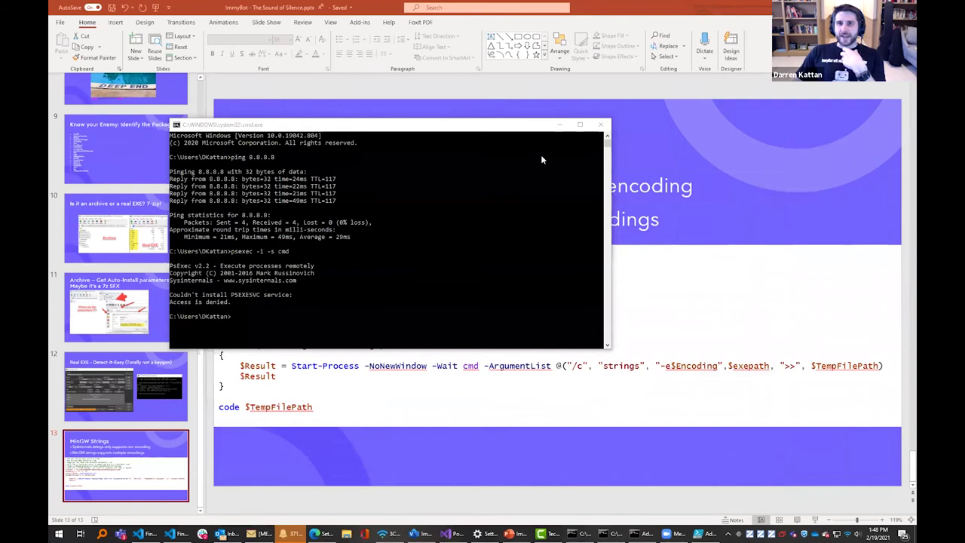
pyautogui.hotkey('alt', 'Tab')
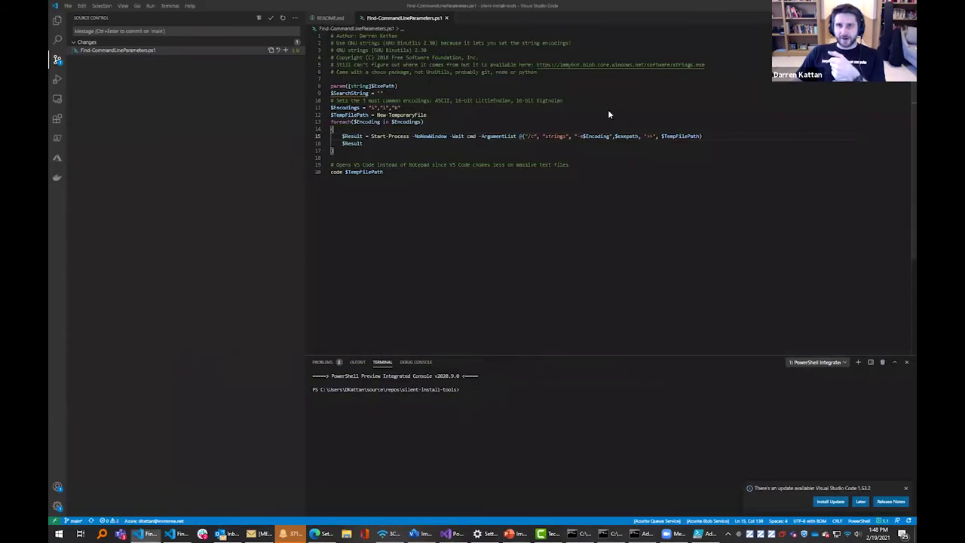
pyautogui.hotkey('alt', 'Tab')
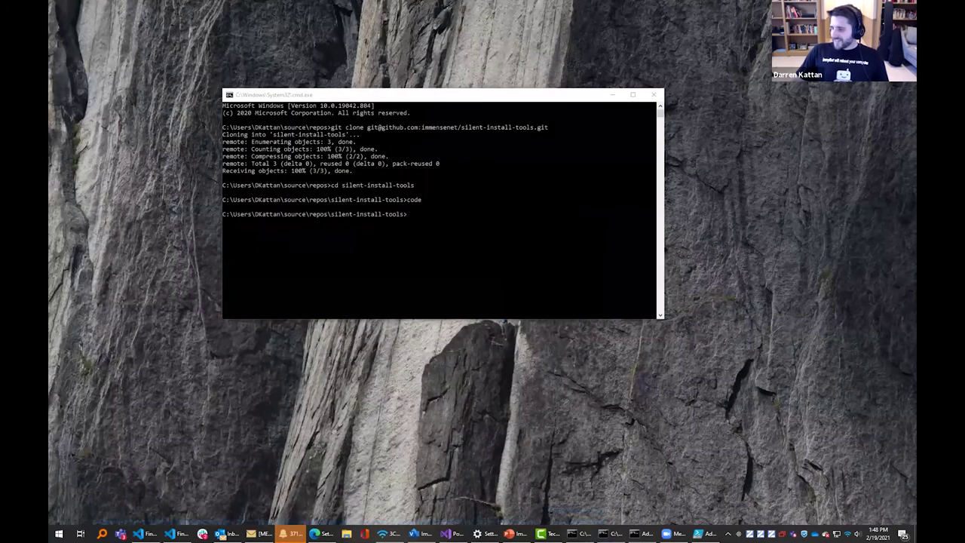
pyautogui.press('super+d')
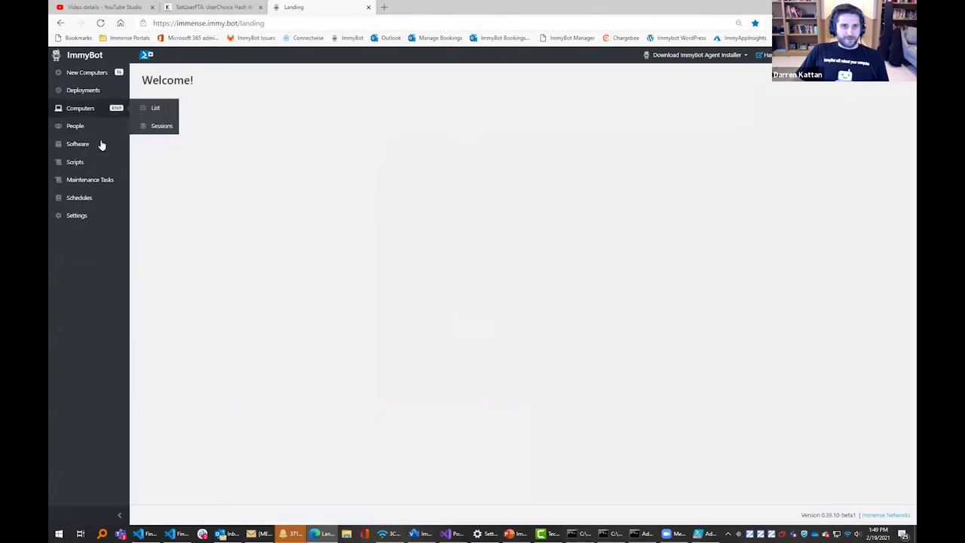
# Start a new software upload under My Software with an uploaded file as the installer type, and browse for the file.
pyautogui.moveTo(99, 146)
pyautogui.click(155, 162)
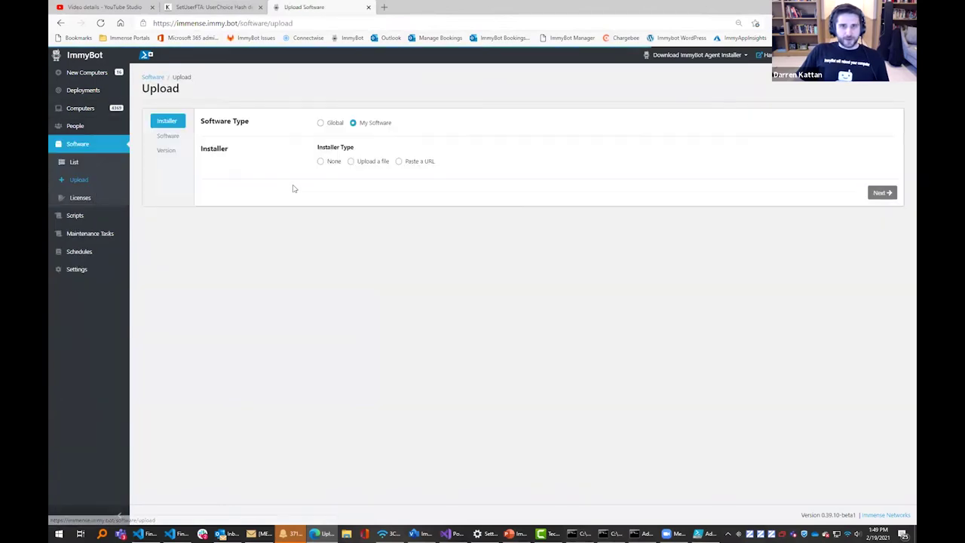
pyautogui.click(352, 161)
pyautogui.click(364, 204)
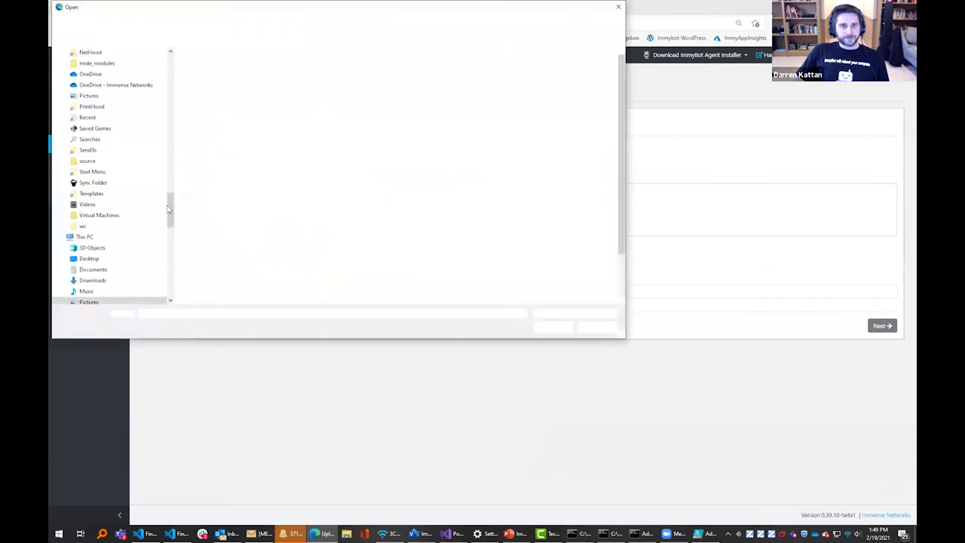
# Browse to the InstallerTests folder inside Downloads.
pyautogui.click(121, 77)
pyautogui.click(249, 76)
pyautogui.write('in')
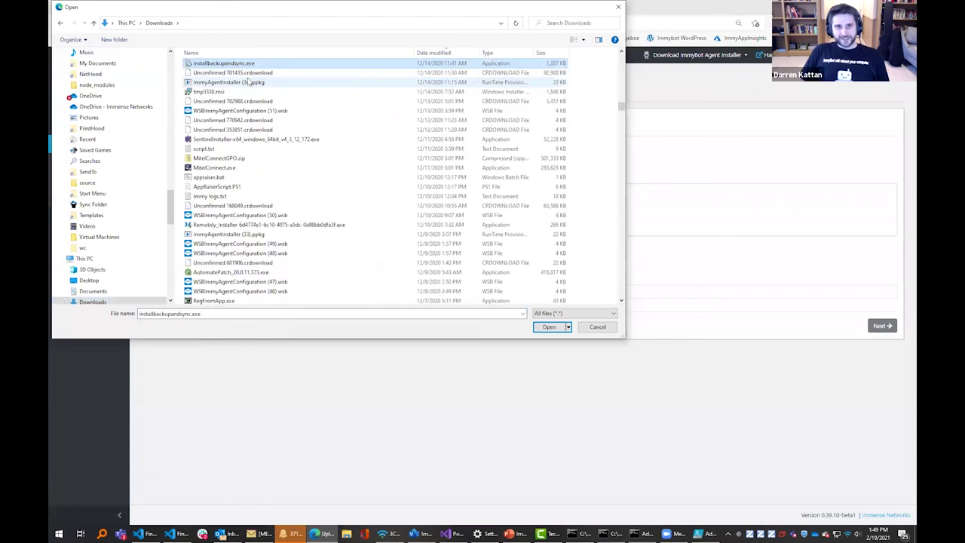
pyautogui.write('staller')
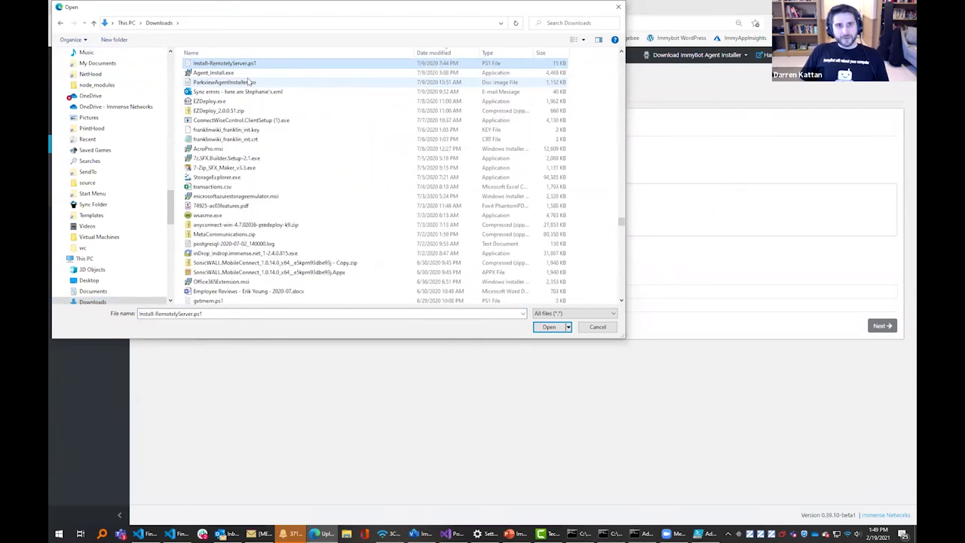
pyautogui.press('Return')
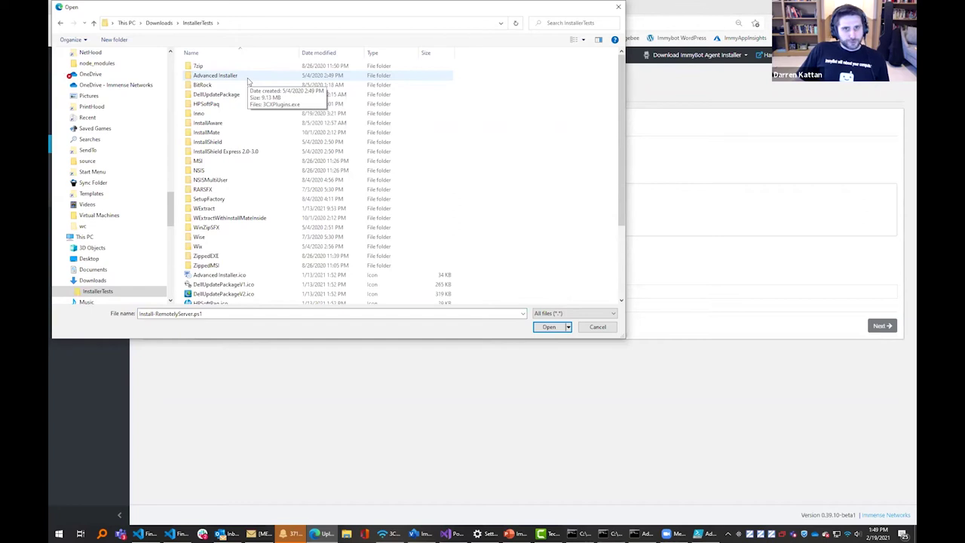
pyautogui.doubleClick(231, 161)
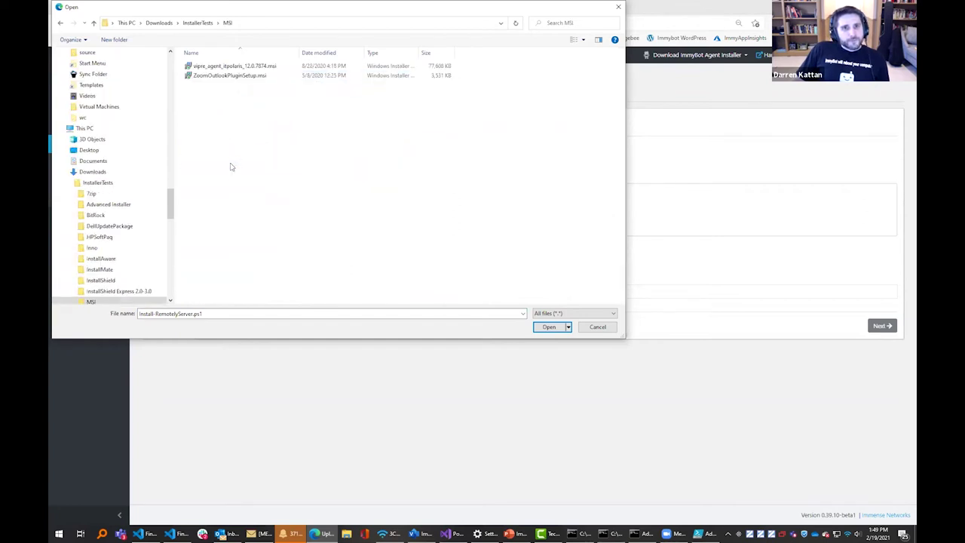
pyautogui.click(250, 78)
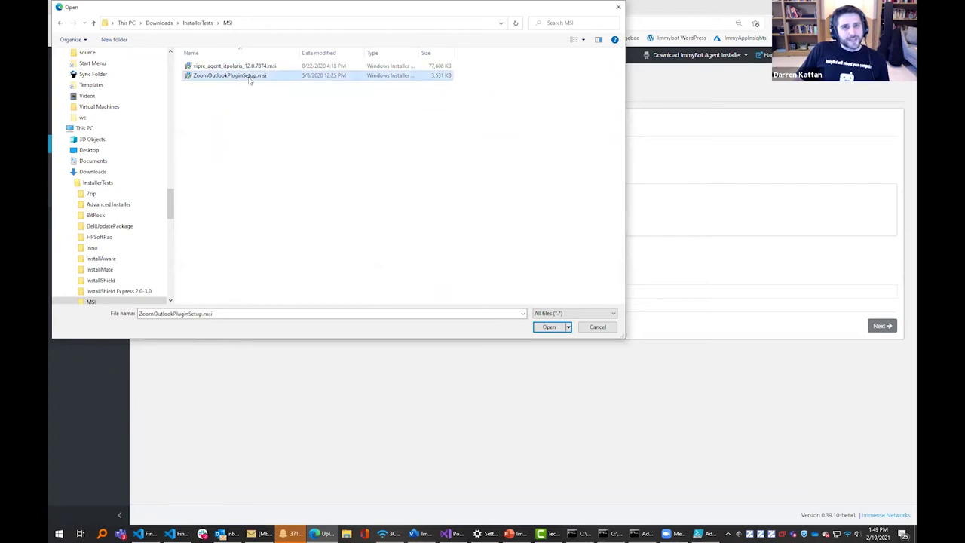
pyautogui.click(199, 24)
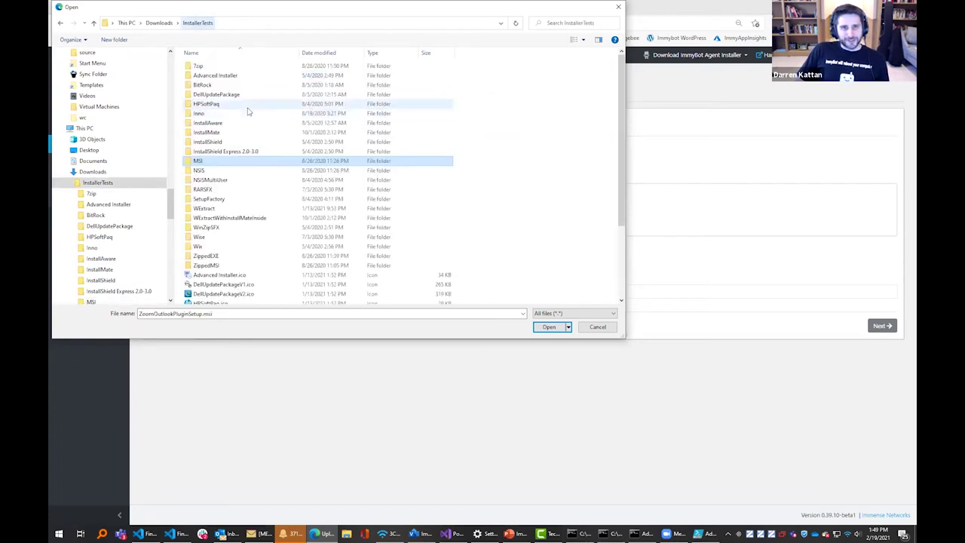
# Upload airtame-application-3.3.1-setup.exe from the Inno folder as the installer file.
pyautogui.doubleClick(250, 114)
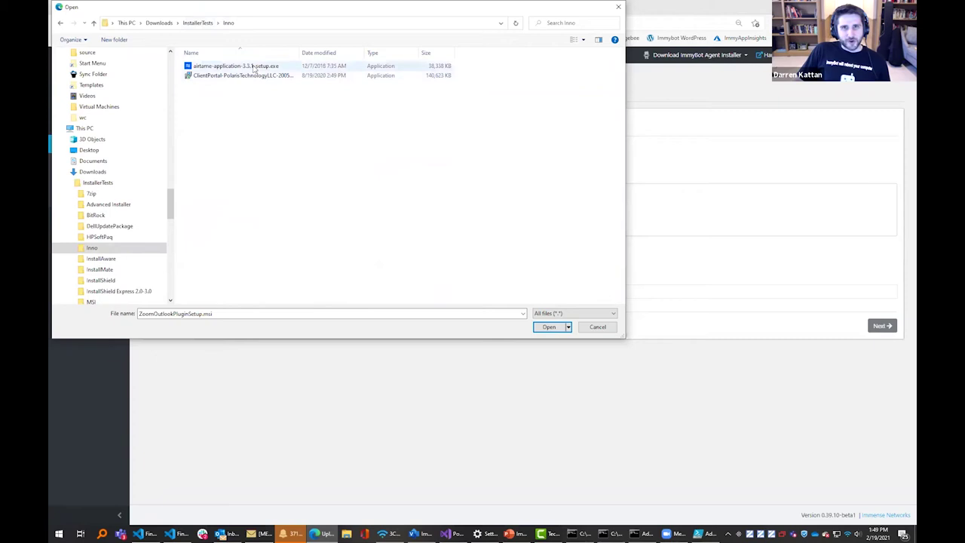
pyautogui.doubleClick(253, 68)
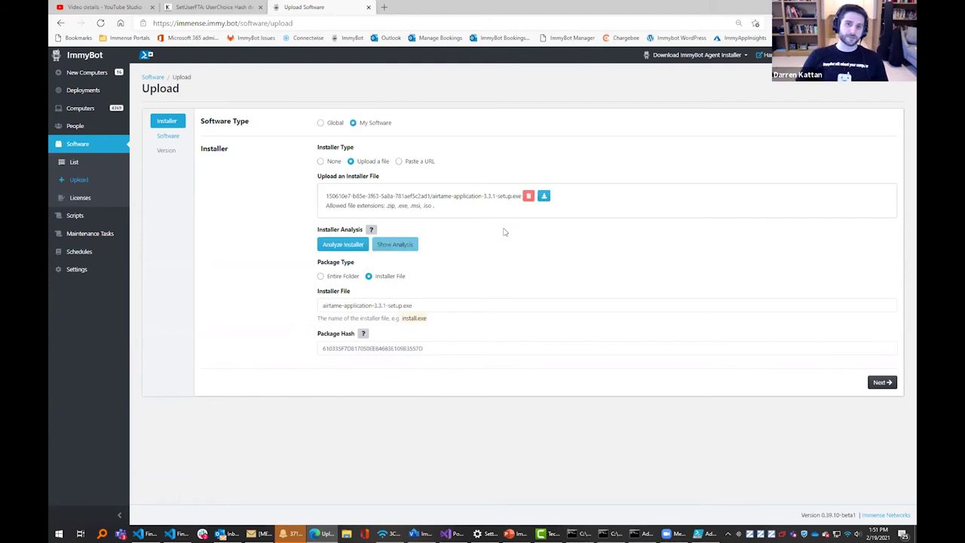
# Show the installer analysis, open the Inno Setup command-line help link from its description, and return to the upload page.
pyautogui.click(407, 244)
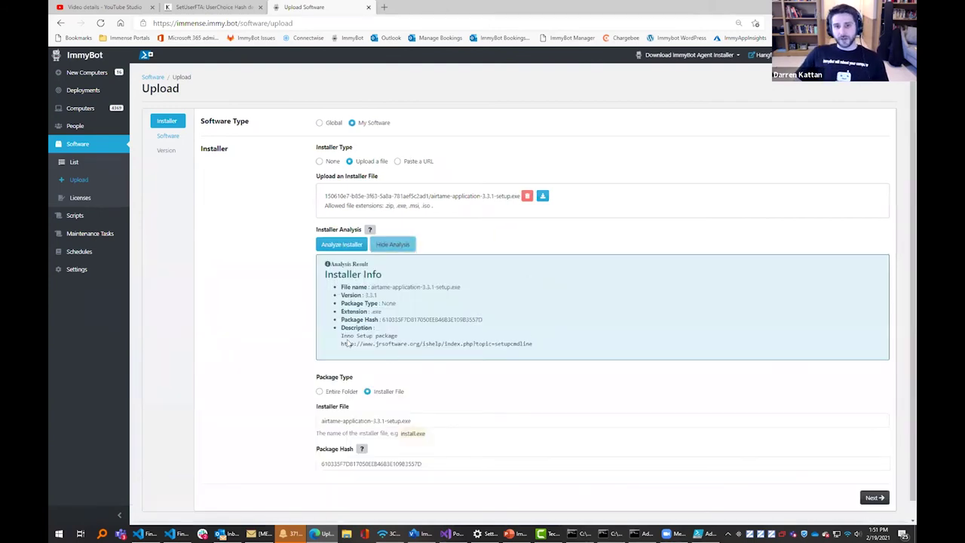
pyautogui.moveTo(348, 343); pyautogui.dragTo(398, 336)
pyautogui.moveTo(341, 344); pyautogui.dragTo(537, 347)
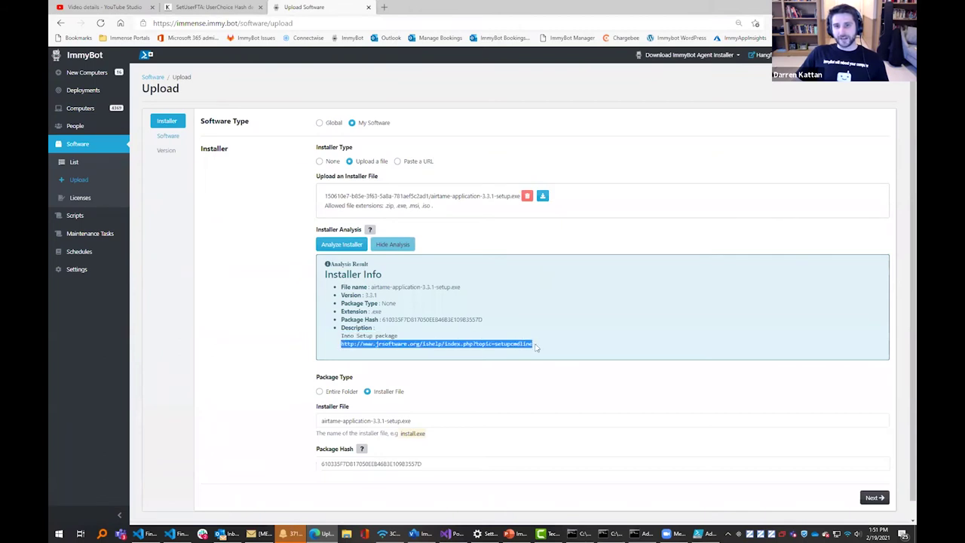
pyautogui.rightClick(530, 416)
pyautogui.click(537, 350)
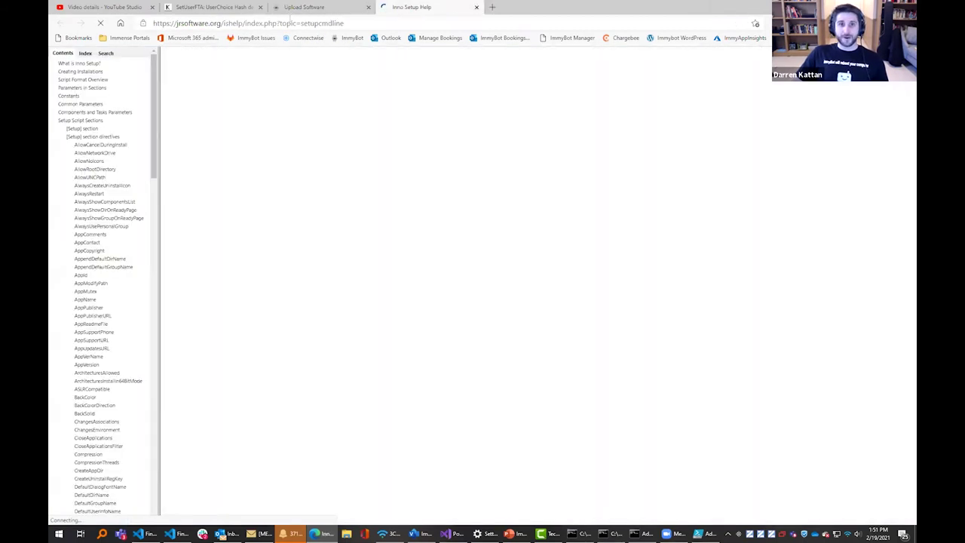
pyautogui.click(291, 11)
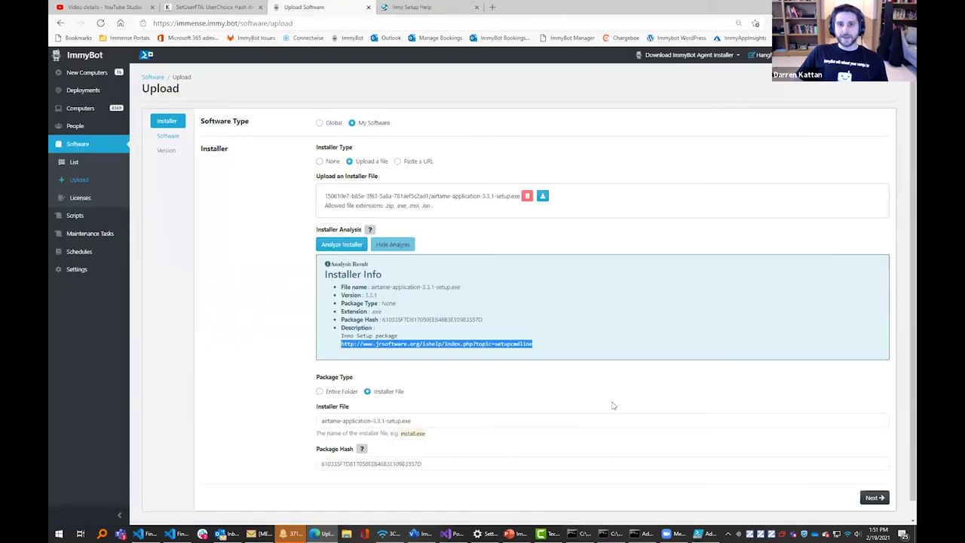
# Add the version to new software Airtame, set the software table detection pattern to Airtame*, and continue to the version details.
pyautogui.click(875, 499)
pyautogui.click(349, 150)
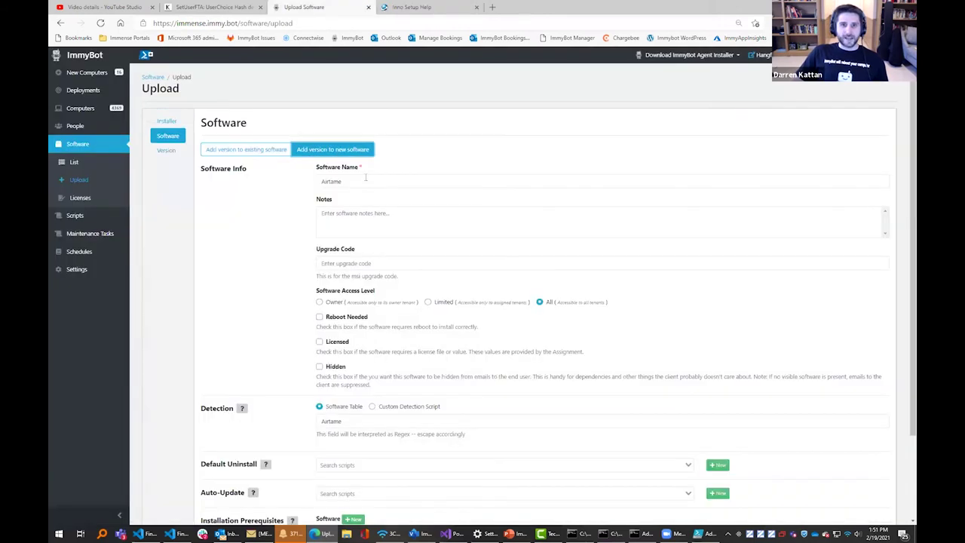
pyautogui.doubleClick(333, 181)
pyautogui.click(473, 426)
pyautogui.write('*')
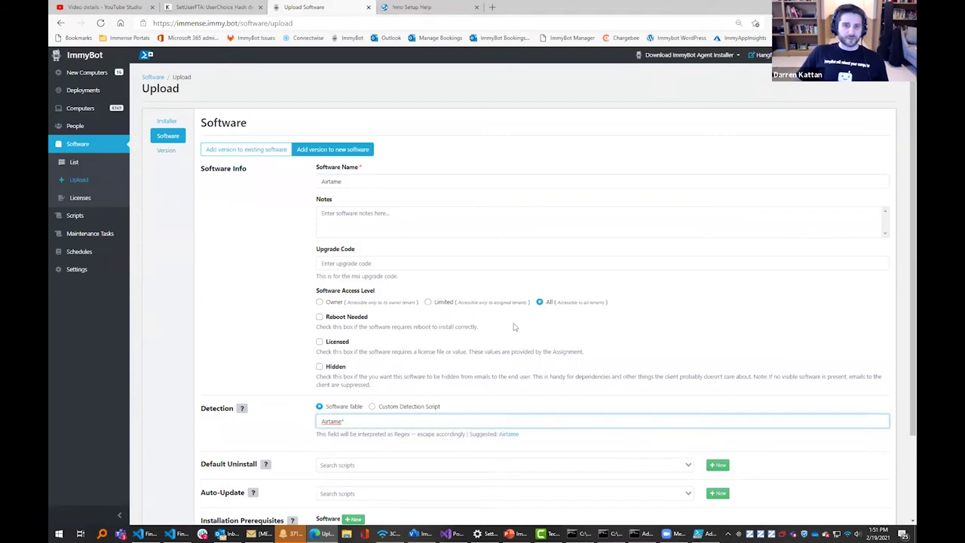
pyautogui.scroll(-3, 453, 324)
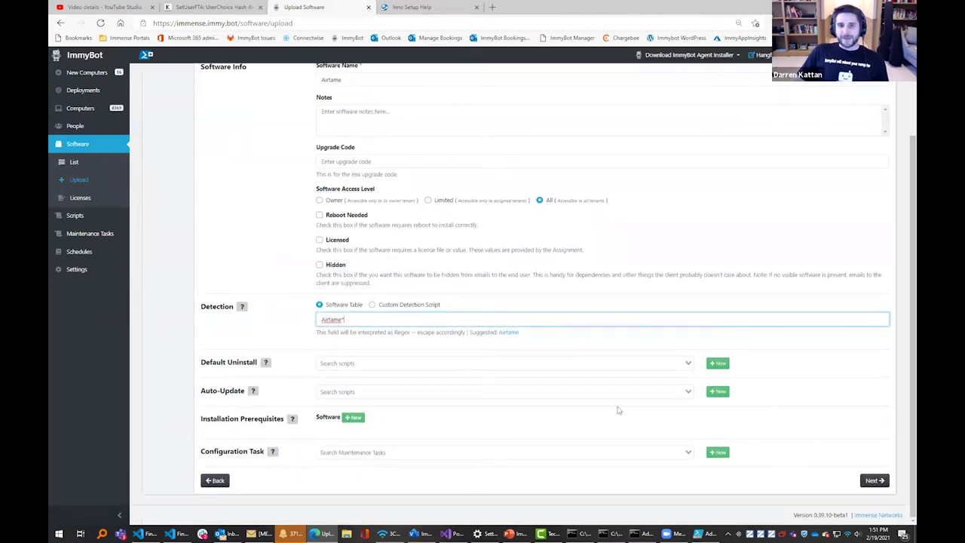
pyautogui.click(885, 486)
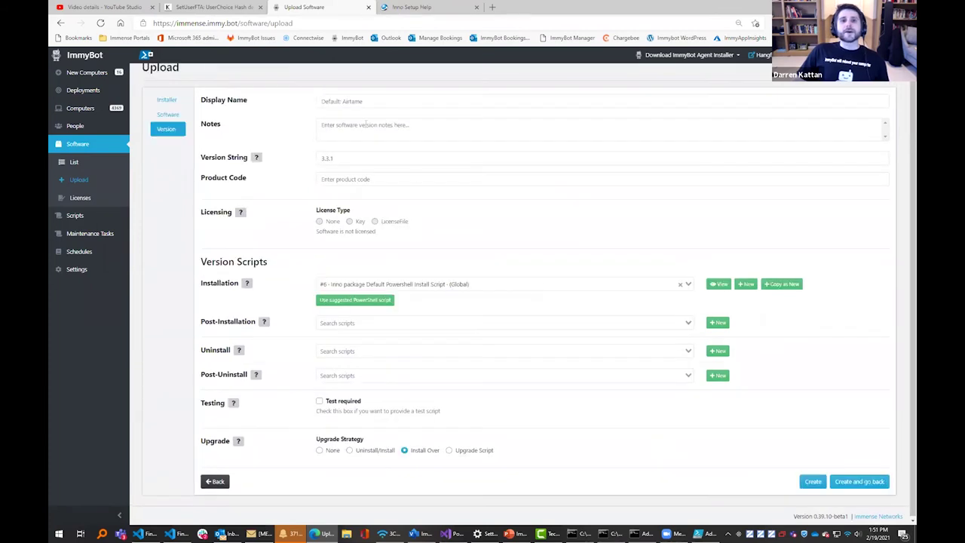
# Review the version string and the contents of the default Inno package installation script, then close the script.
pyautogui.click(348, 156)
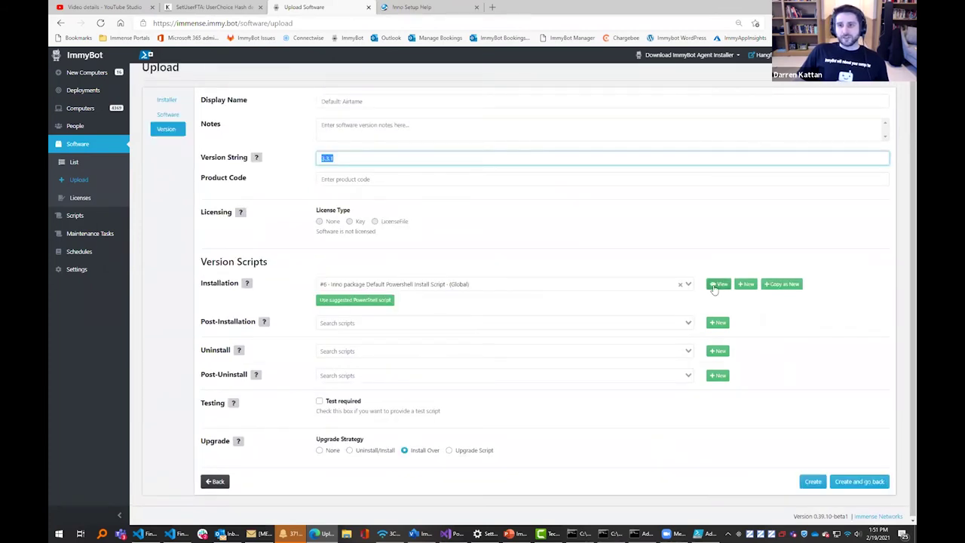
pyautogui.click(718, 285)
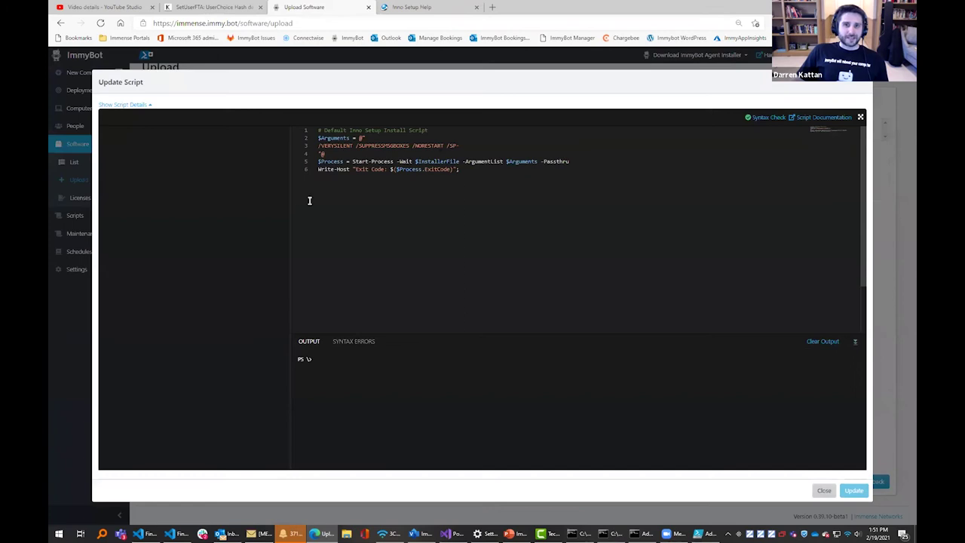
pyautogui.hotkey('ctrl', 'a')
pyautogui.click(407, 207)
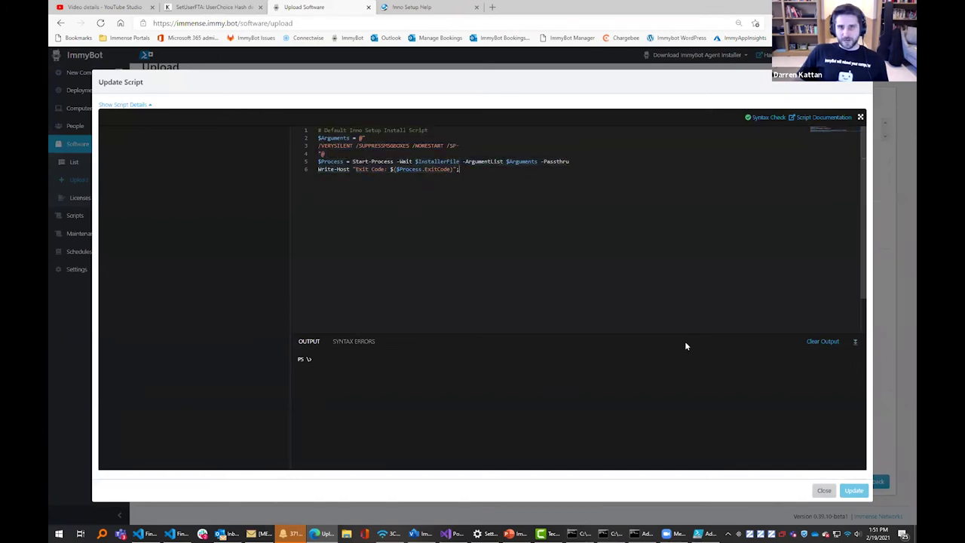
pyautogui.click(825, 491)
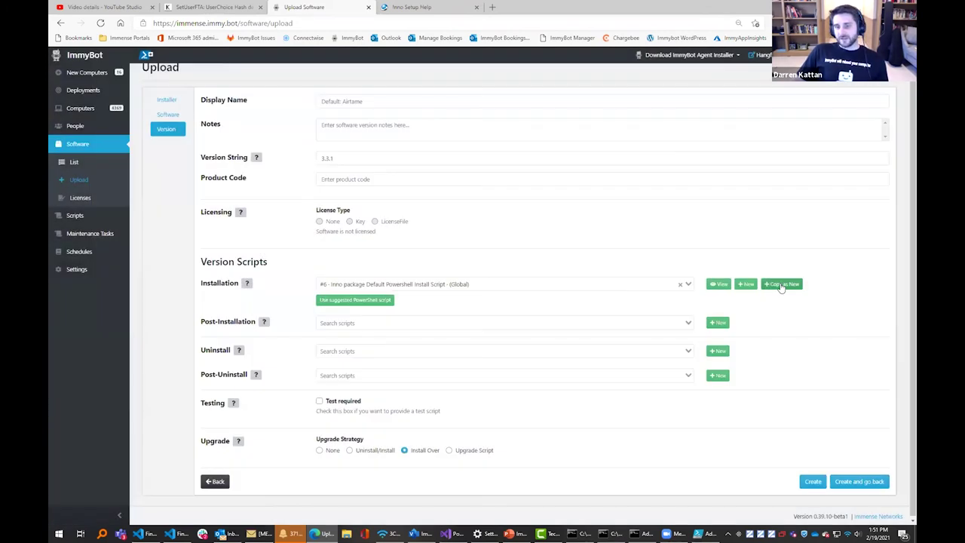
# Copy the default Inno installation script as a new script, append "myextra" to its arguments, and discard the copy.
pyautogui.click(781, 285)
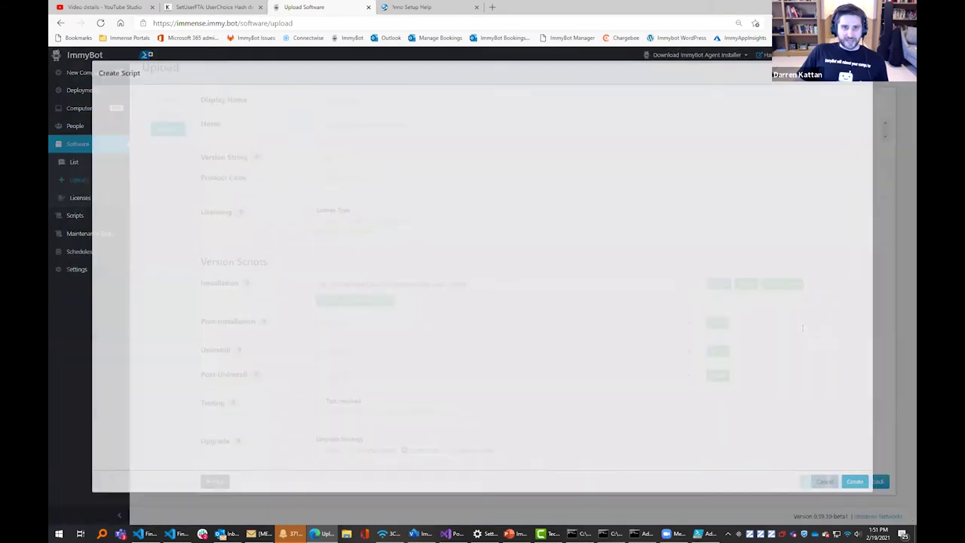
pyautogui.write('"')
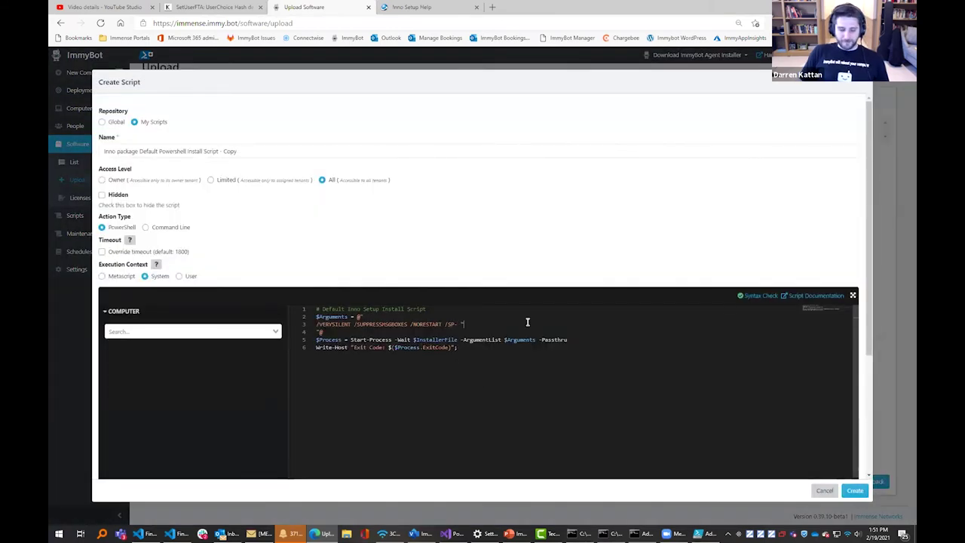
pyautogui.write('myextra')
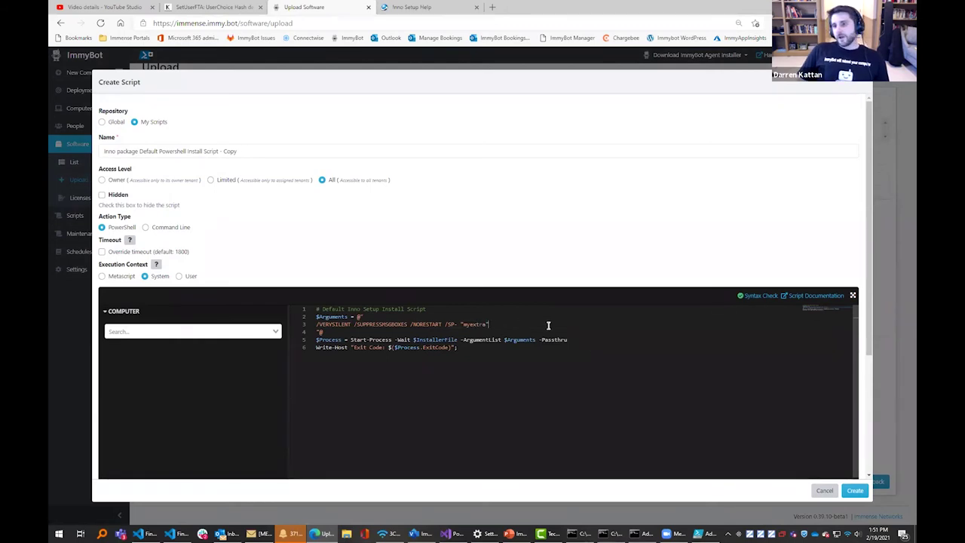
pyautogui.click(825, 490)
pyautogui.click(480, 339)
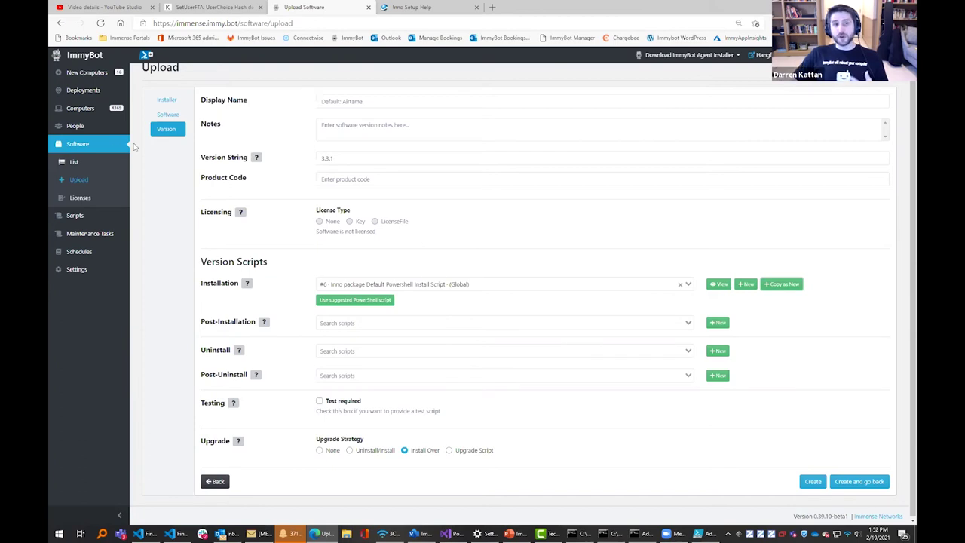
# Filter the software list by "quick" and open version 23.0.0 of the global QuickBooks Enterprise 2013 software.
pyautogui.click(109, 163)
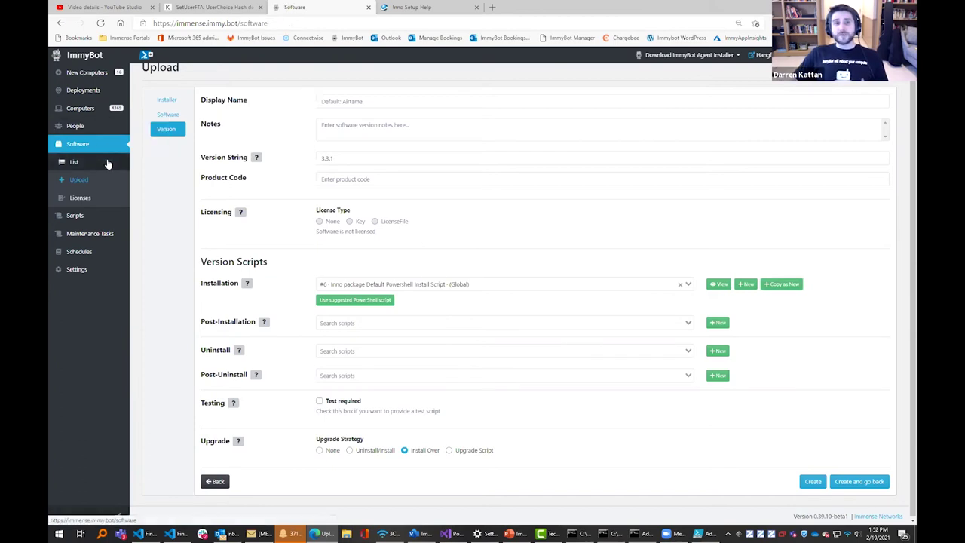
pyautogui.click(236, 139)
pyautogui.write('quick')
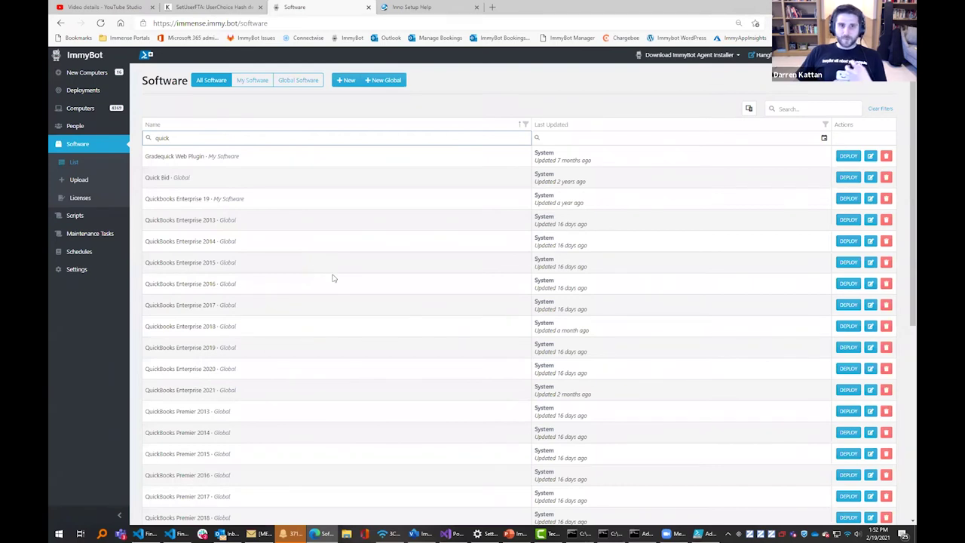
pyautogui.click(871, 219)
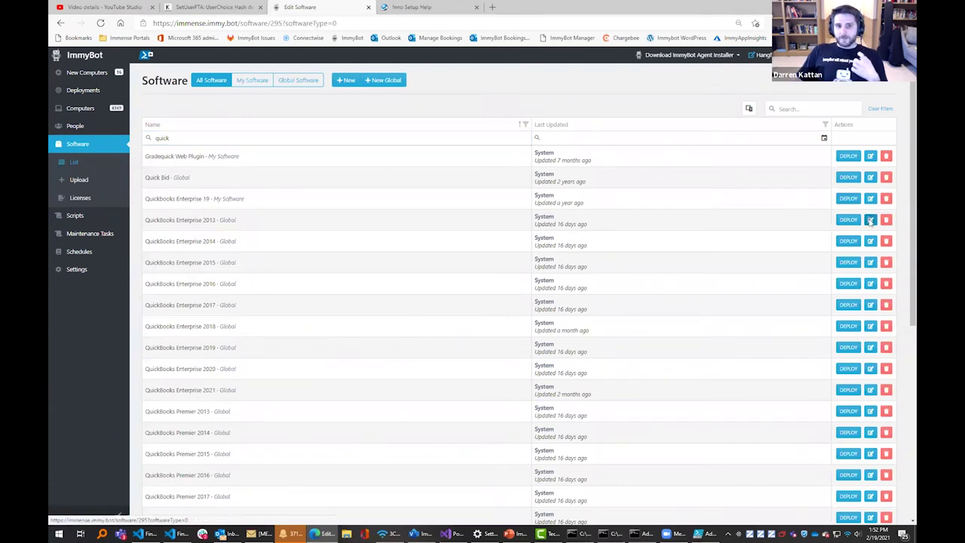
pyautogui.scroll(-3, 622, 317)
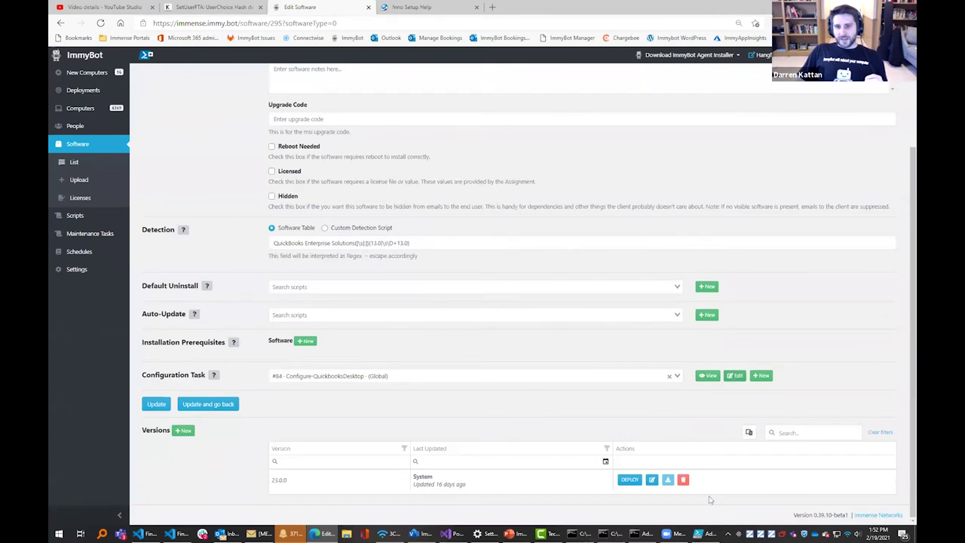
pyautogui.click(652, 480)
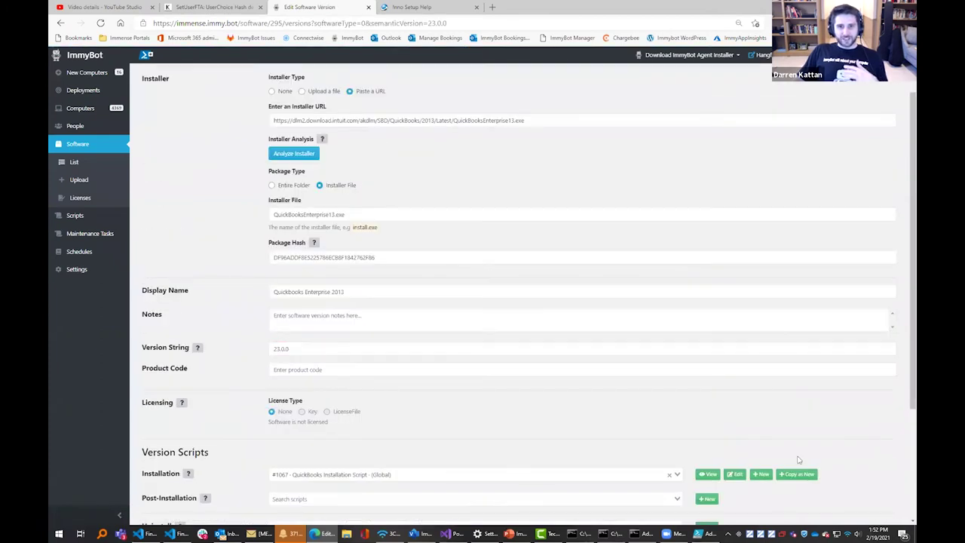
# Examine the QuickBooks Installation Script's variables, extraction commands and install option branches, and close it without saving.
pyautogui.click(737, 483)
pyautogui.scroll(-5, 541, 196)
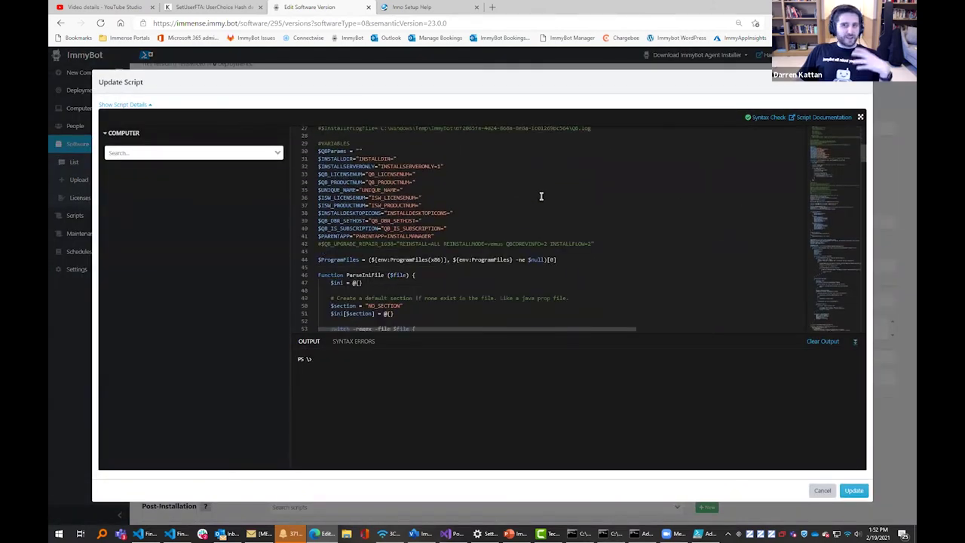
pyautogui.scroll(-5, 541, 197)
pyautogui.scroll(-4, 544, 197)
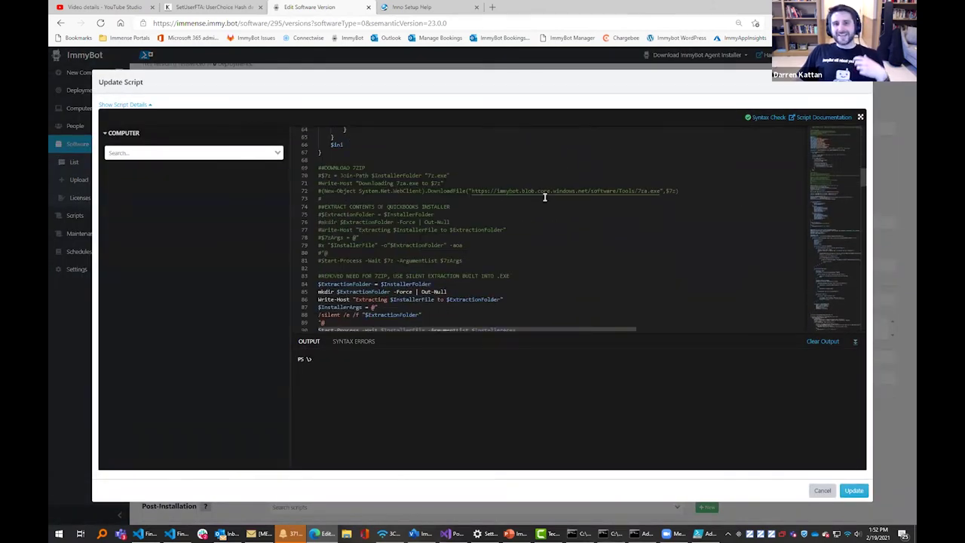
pyautogui.scroll(-4, 544, 197)
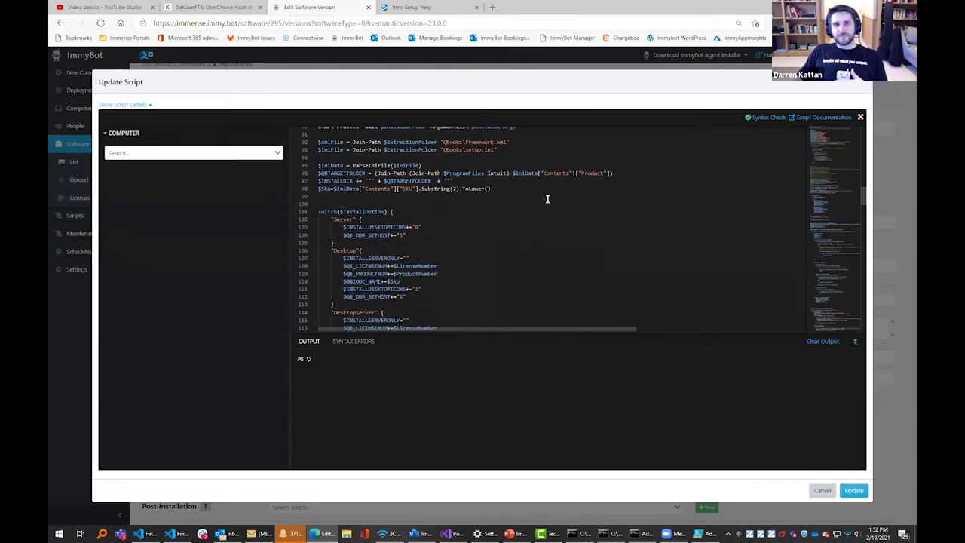
pyautogui.scroll(-2, 548, 199)
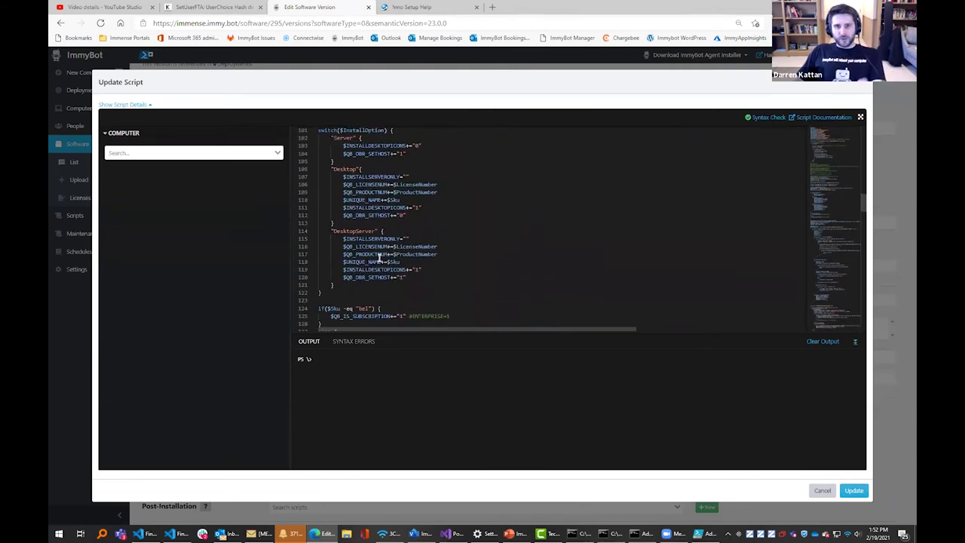
pyautogui.click(823, 490)
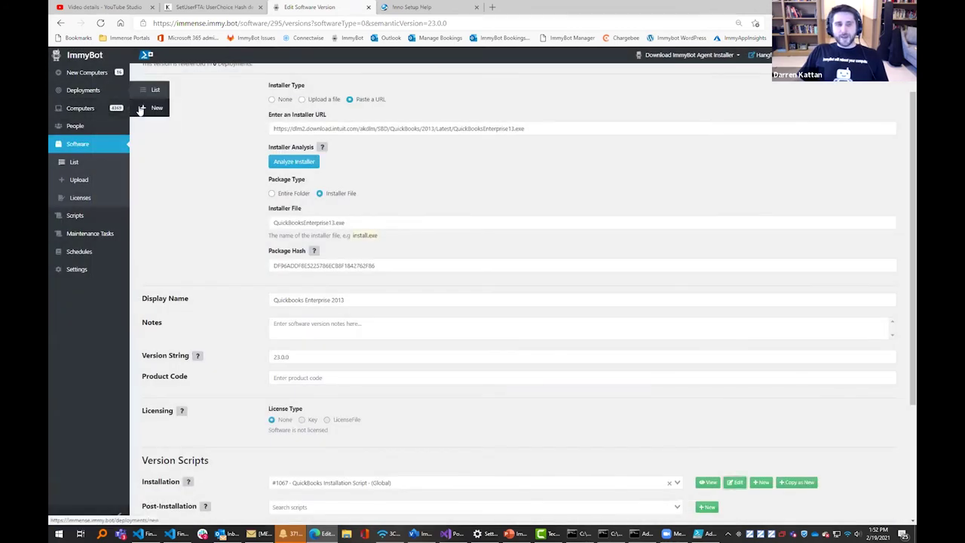
# Start a new deployment, search for "quick", and select QuickBooks Premier 2021 as its software.
pyautogui.click(141, 108)
pyautogui.click(225, 150)
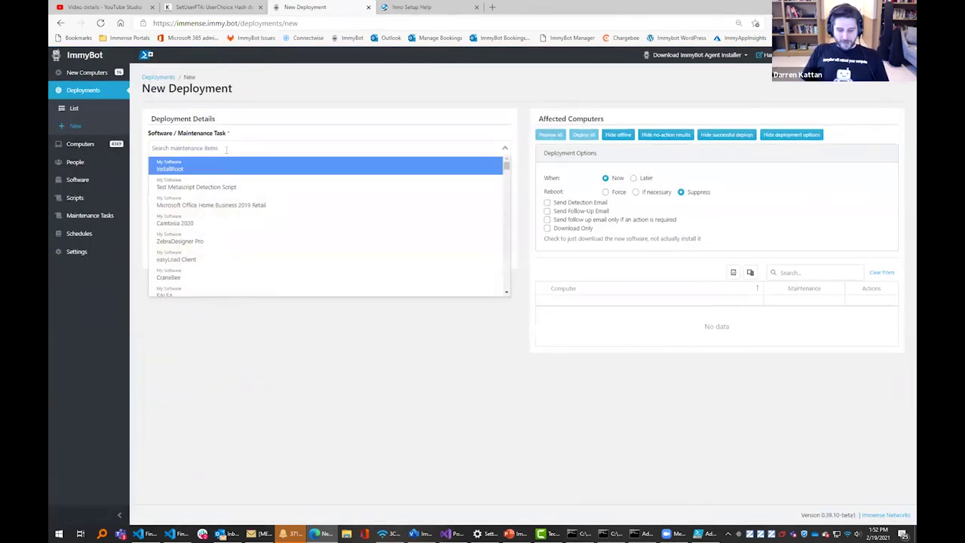
pyautogui.write('quick')
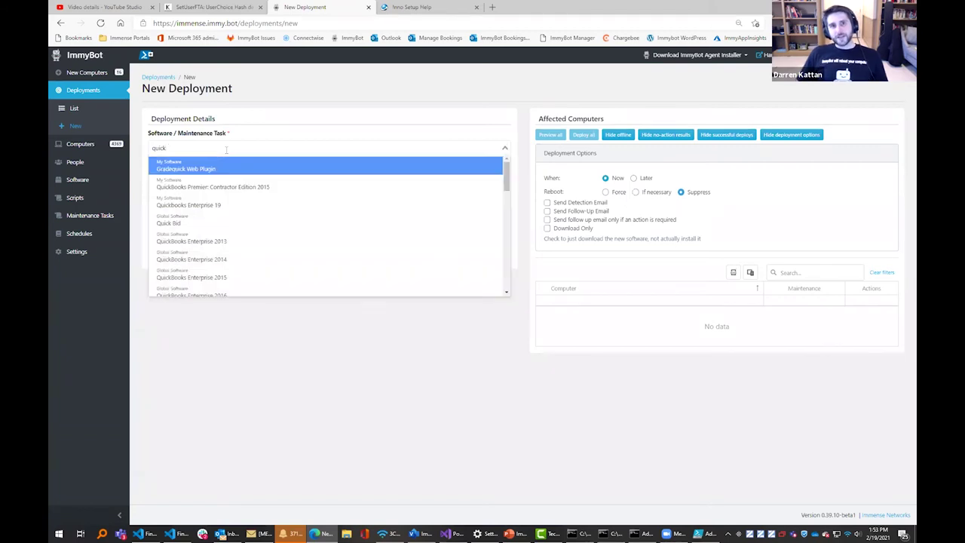
pyautogui.moveTo(507, 175); pyautogui.dragTo(508, 235)
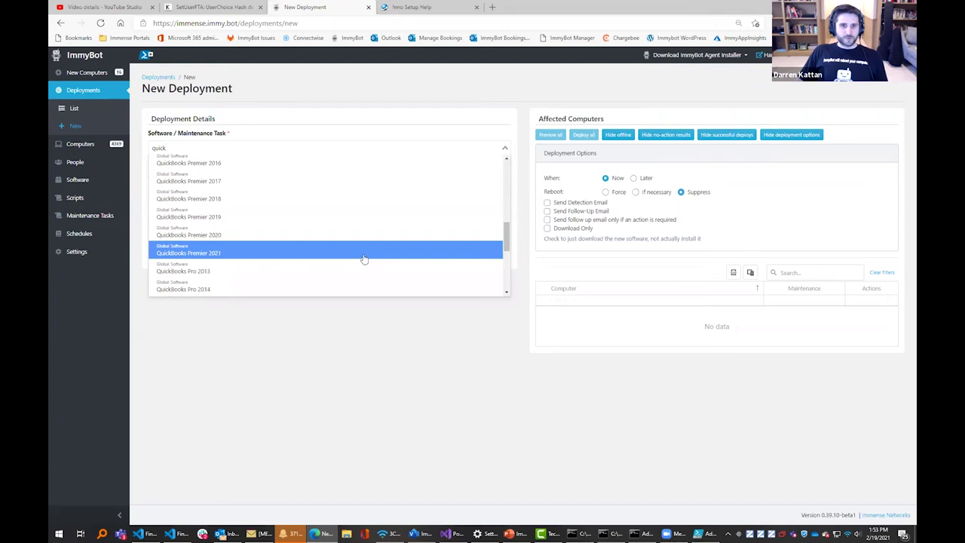
pyautogui.click(364, 259)
# Review the ProductNumber, LicenseNumber and InstallOption parameters of the QuickBooks task, and set the target scope to Single Tenant.
pyautogui.click(258, 361)
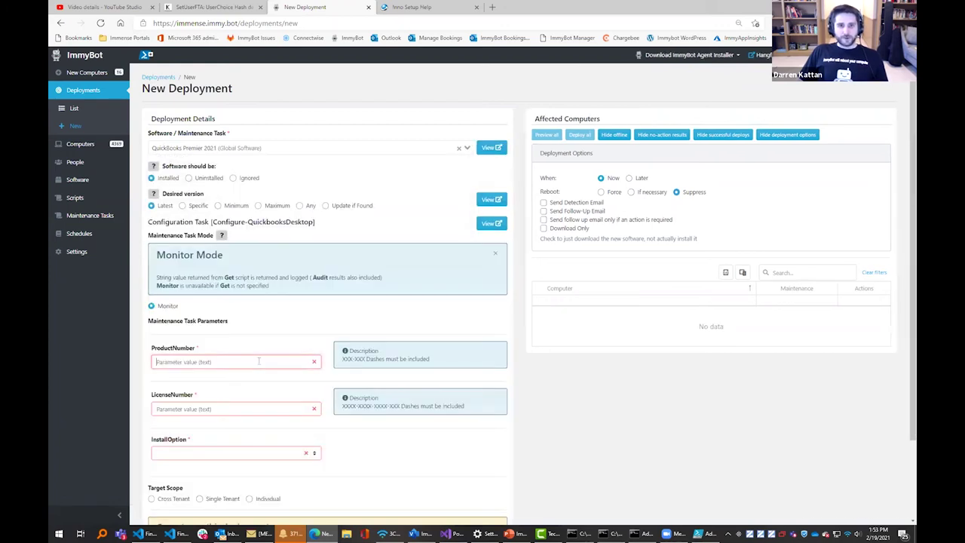
pyautogui.click(250, 411)
pyautogui.scroll(-2, 298, 402)
pyautogui.click(252, 359)
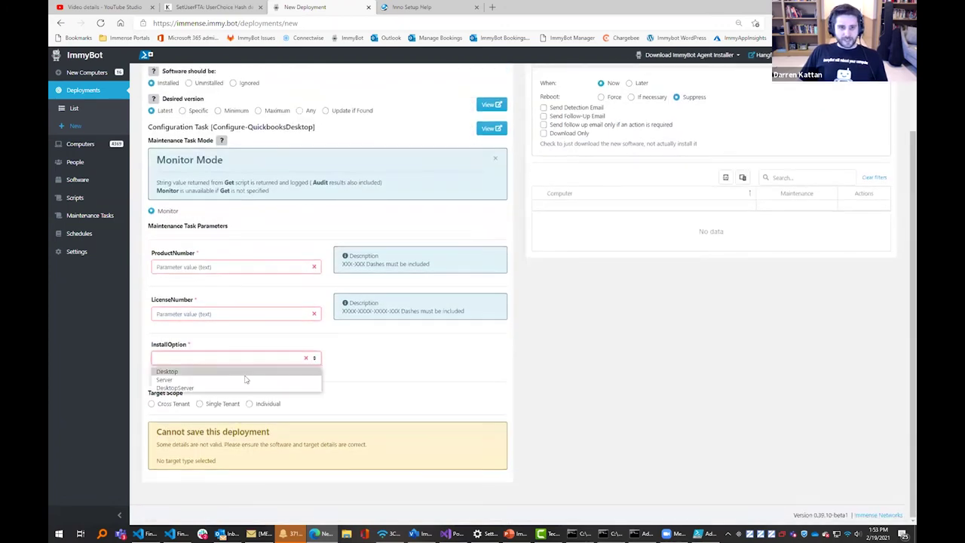
pyautogui.click(370, 374)
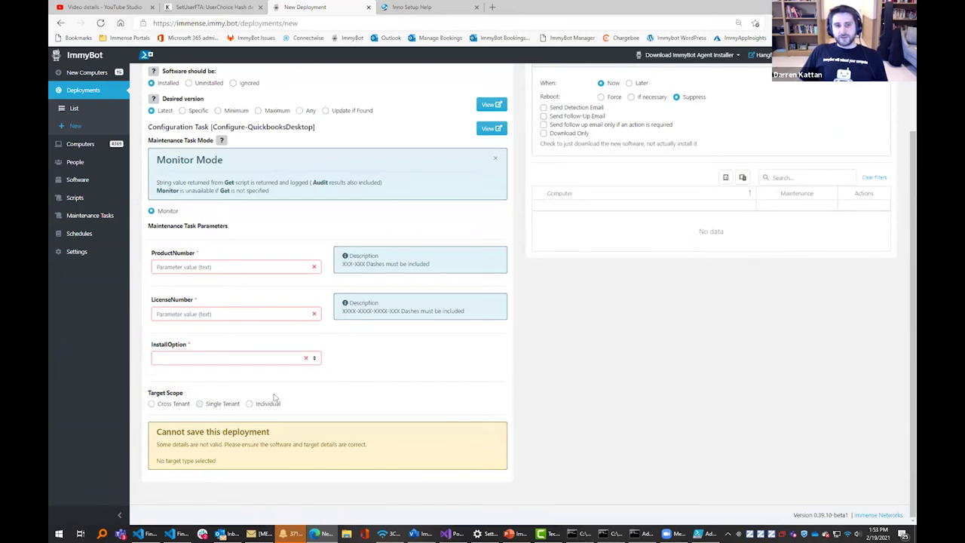
pyautogui.click(219, 403)
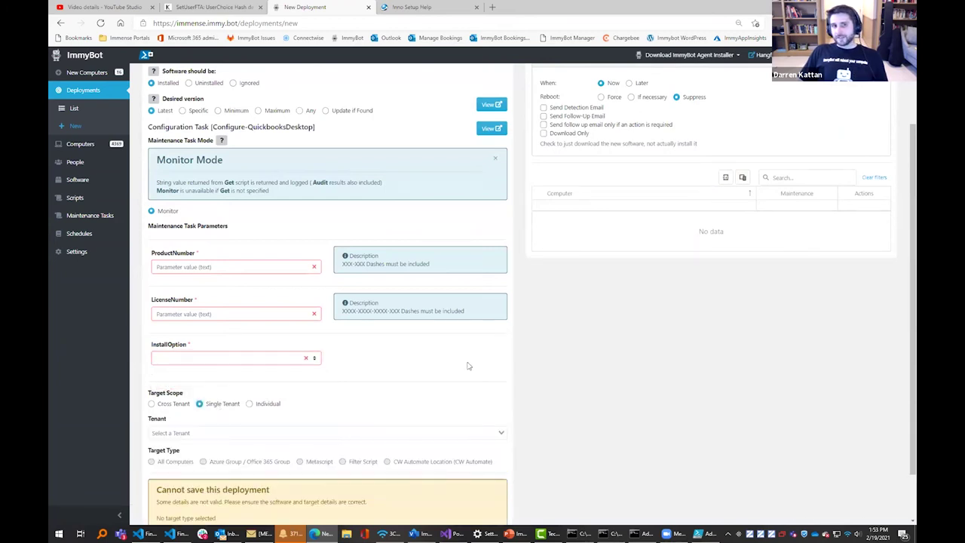
# Search for "duo" and change the deployment's software to Duo Two-Factor Authentication for Windows.
pyautogui.scroll(2, 468, 366)
pyautogui.click(294, 146)
pyautogui.write('duo')
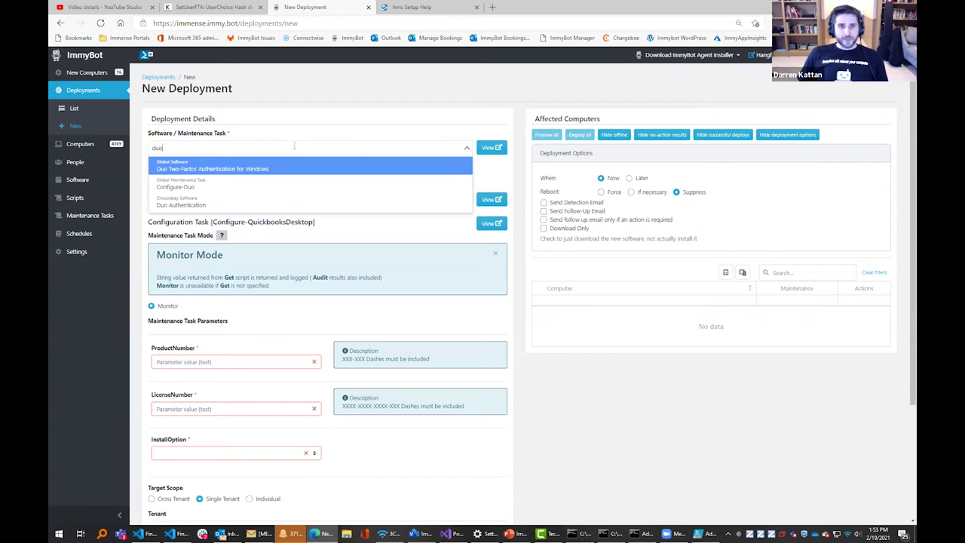
pyautogui.click(249, 169)
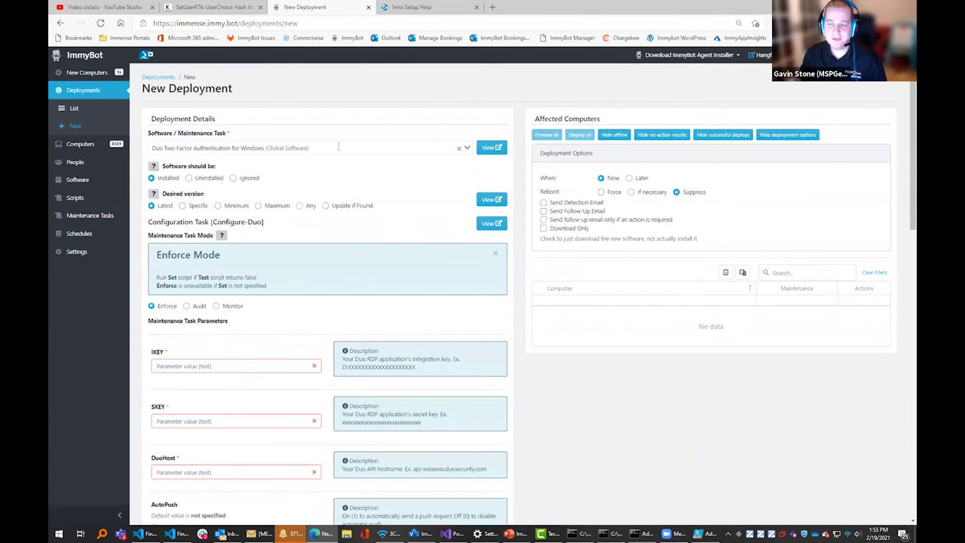
# Change the deployment's software to the global FortiClient entry and show its Port parameter.
pyautogui.click(339, 147)
pyautogui.write('Fortic')
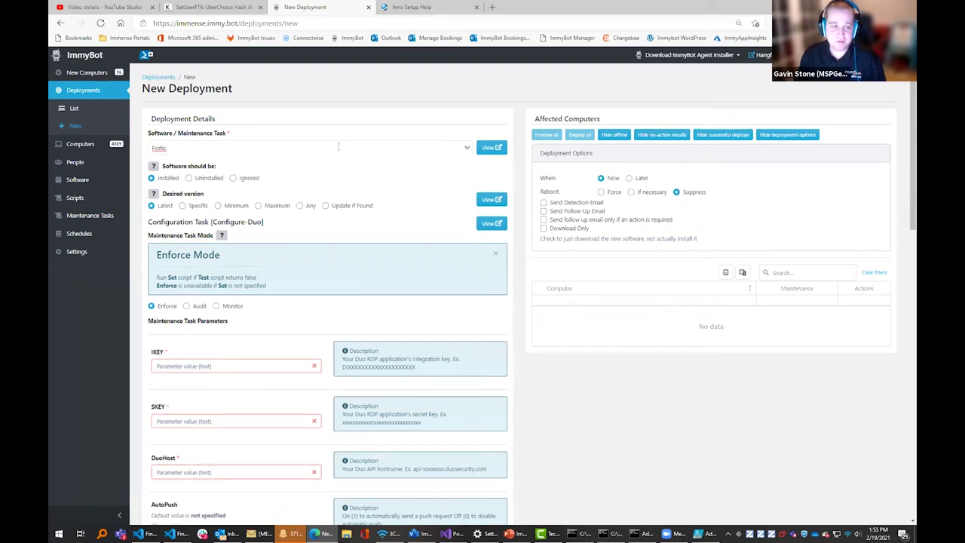
pyautogui.click(315, 165)
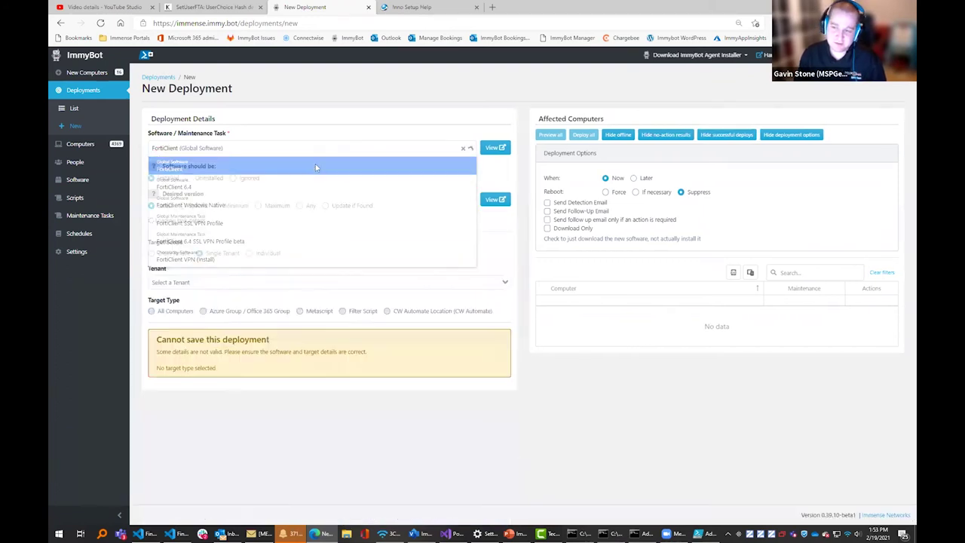
pyautogui.click(255, 409)
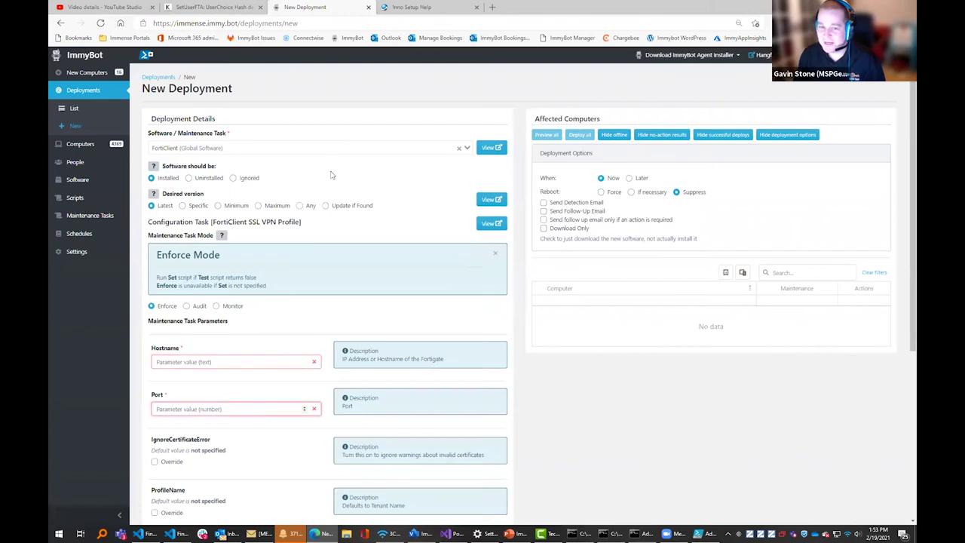
# Search for "netex" and change the deployment's software to the SonicWall NetExtender entry.
pyautogui.click(330, 147)
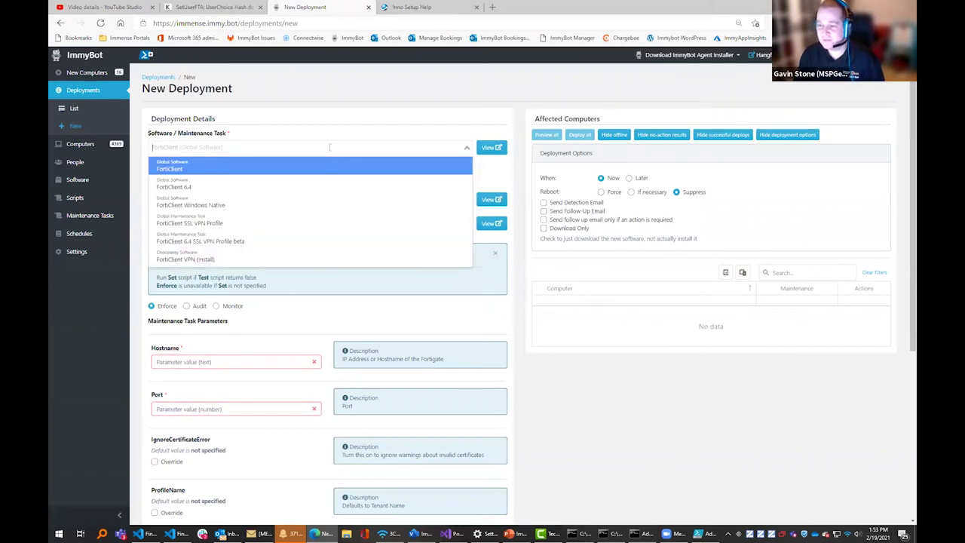
pyautogui.write('netex')
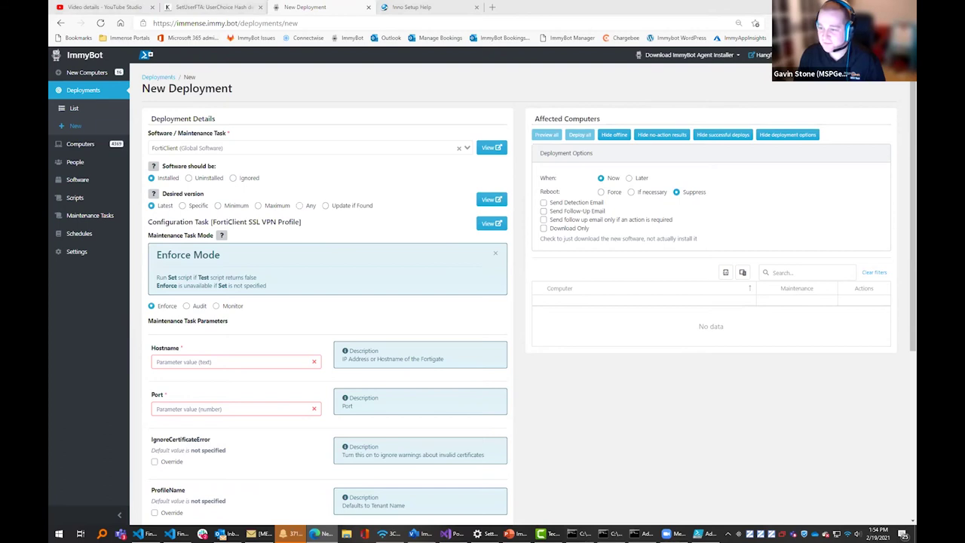
pyautogui.click(332, 151)
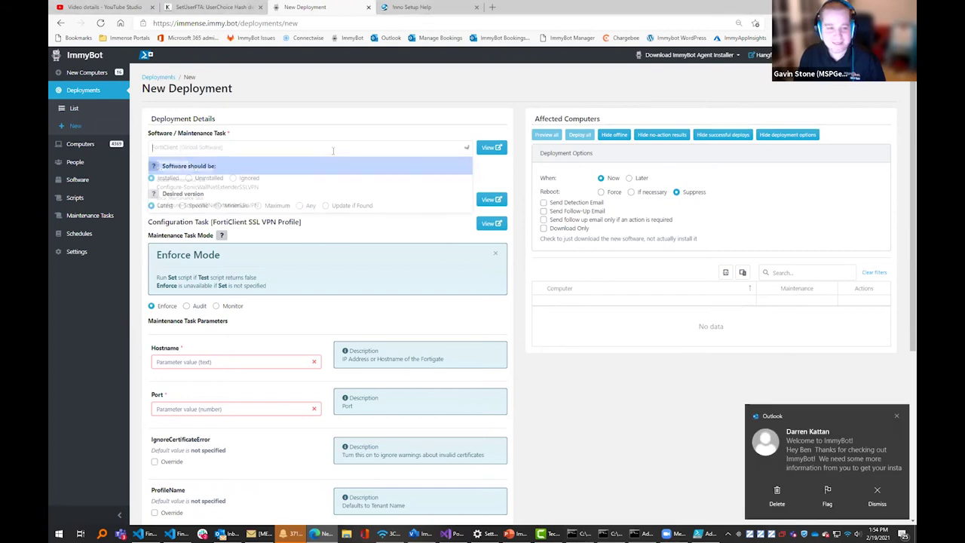
pyautogui.click(346, 168)
# Search for "anyconn" and change the deployment's software to Cisco AnyConnect.
pyautogui.click(305, 147)
pyautogui.write('anyconn')
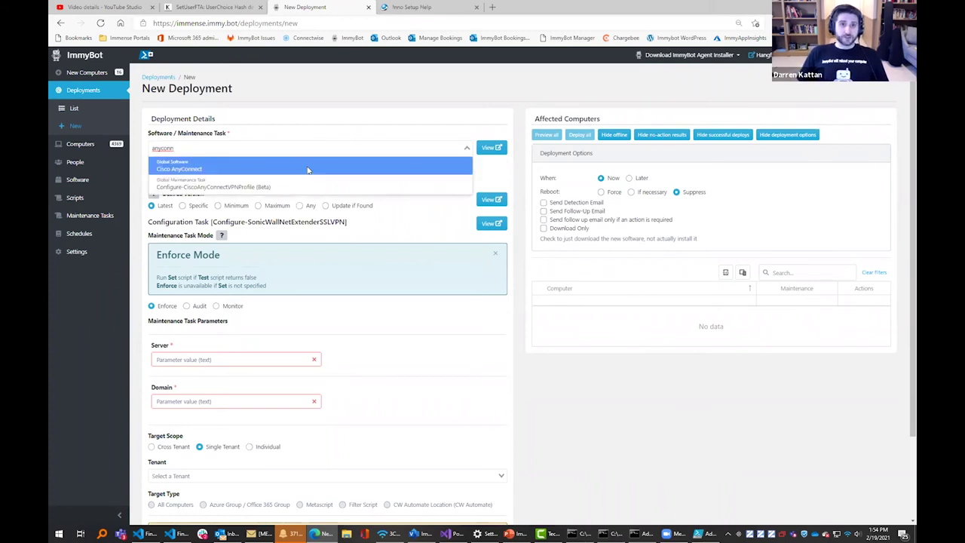
pyautogui.click(307, 169)
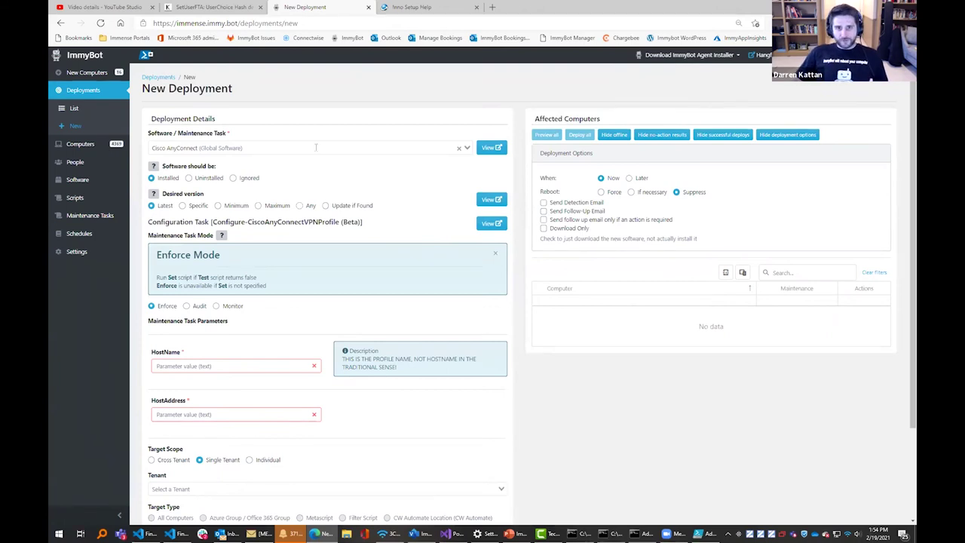
# Search for "365", change the deployment's software to Microsoft 365 Apps for business, and review its task parameters.
pyautogui.click(317, 147)
pyautogui.write('365')
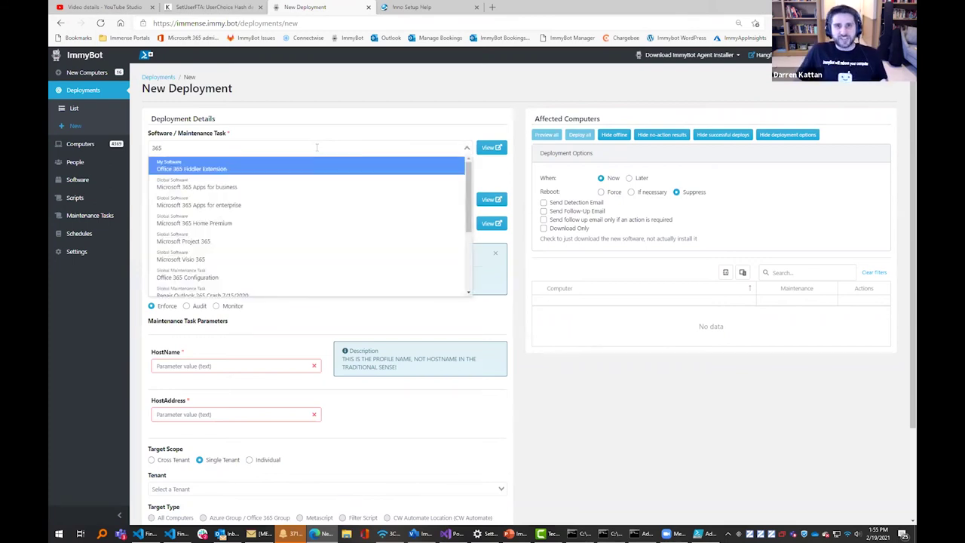
pyautogui.click(309, 185)
pyautogui.scroll(-5, 308, 227)
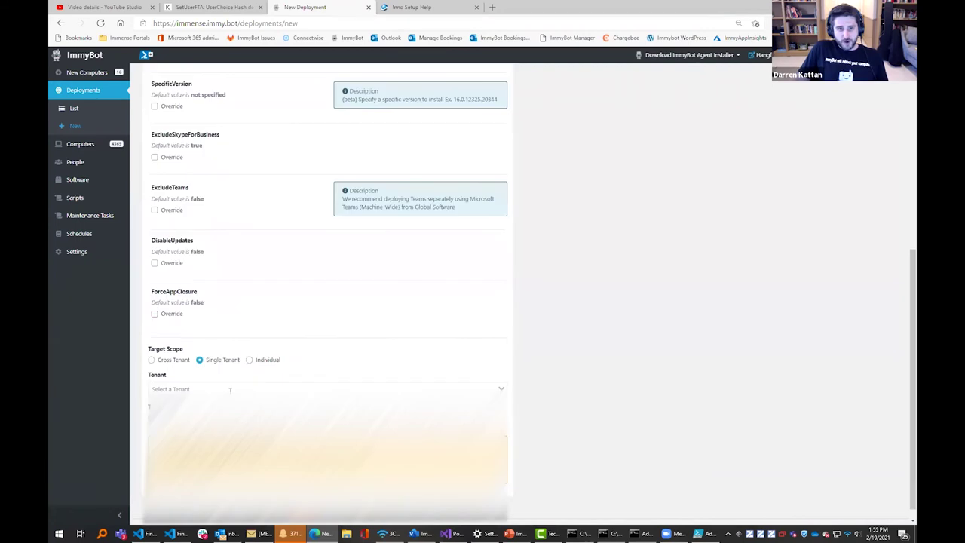
# Target the deployment Cross Tenant by the primary user 365 license metascript, open that script, and highlight Get-ImmyAzureAuthHeader.
pyautogui.click(175, 359)
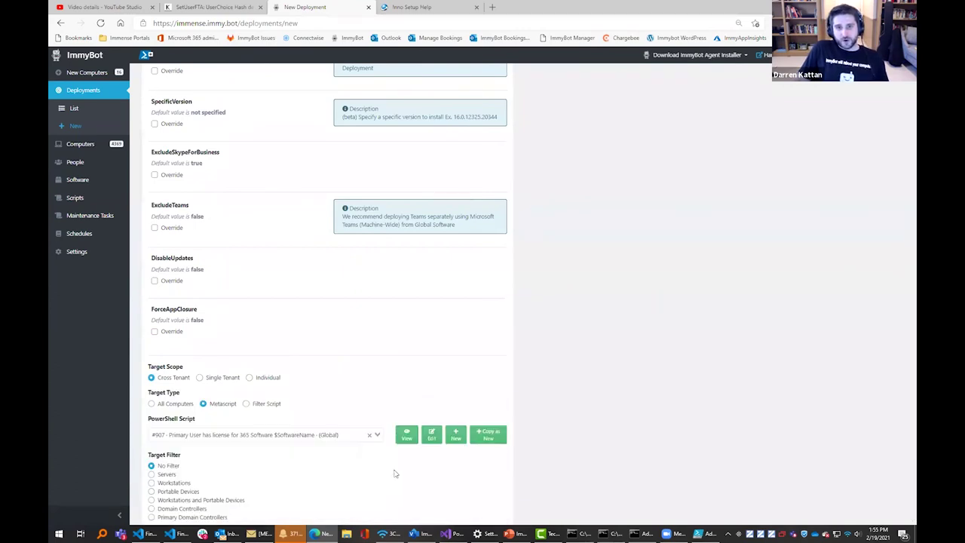
pyautogui.click(433, 434)
pyautogui.doubleClick(358, 131)
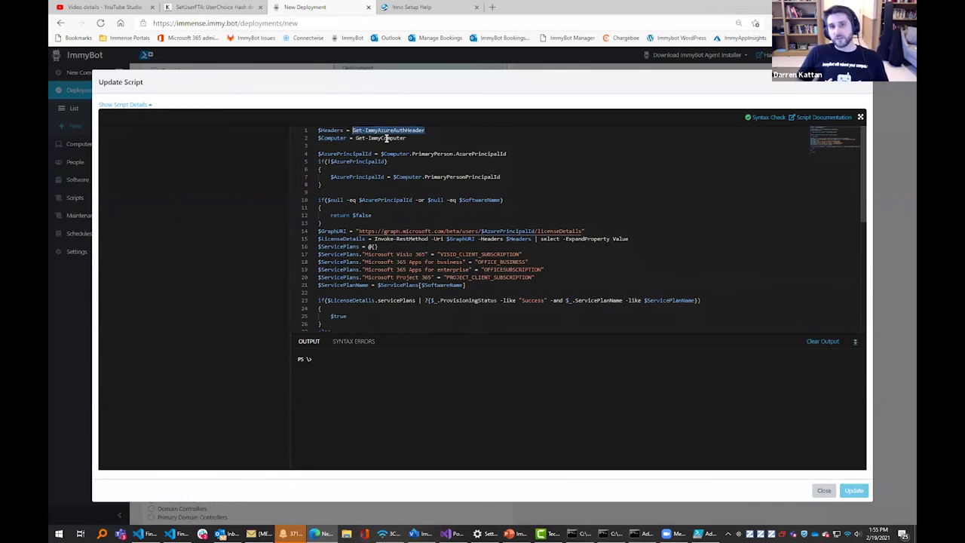
# Highlight licenseDetails in the metascript's Graph URI and close the script without updating it.
pyautogui.doubleClick(566, 232)
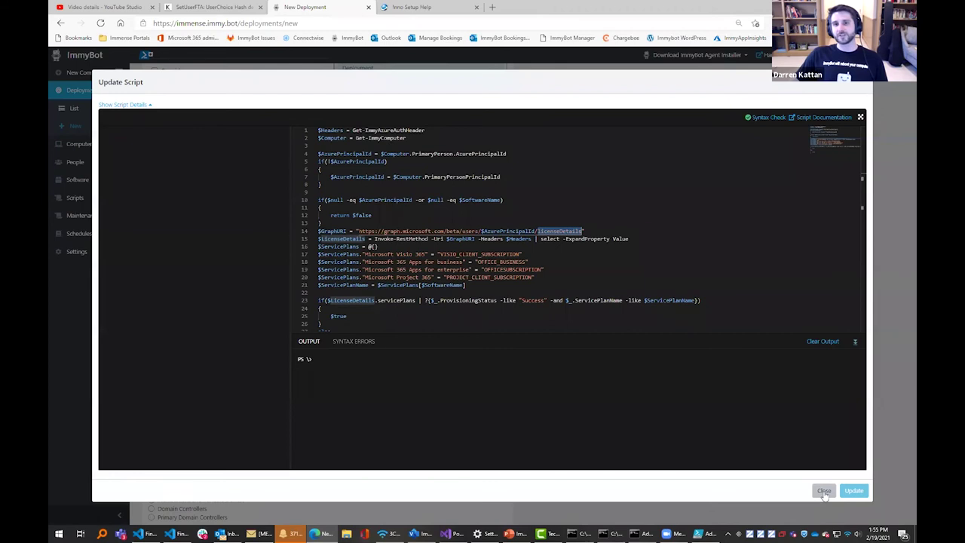
pyautogui.click(824, 490)
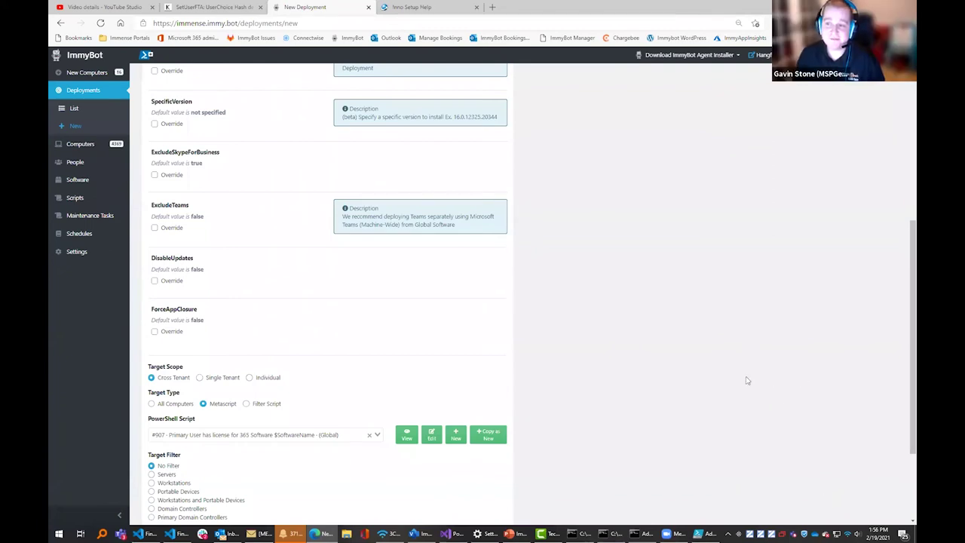
# Search for "secure", change the deployment to the Check Azure Secure Defaults (Beta) task, and set its target type to Specific Tenant.
pyautogui.scroll(5, 747, 381)
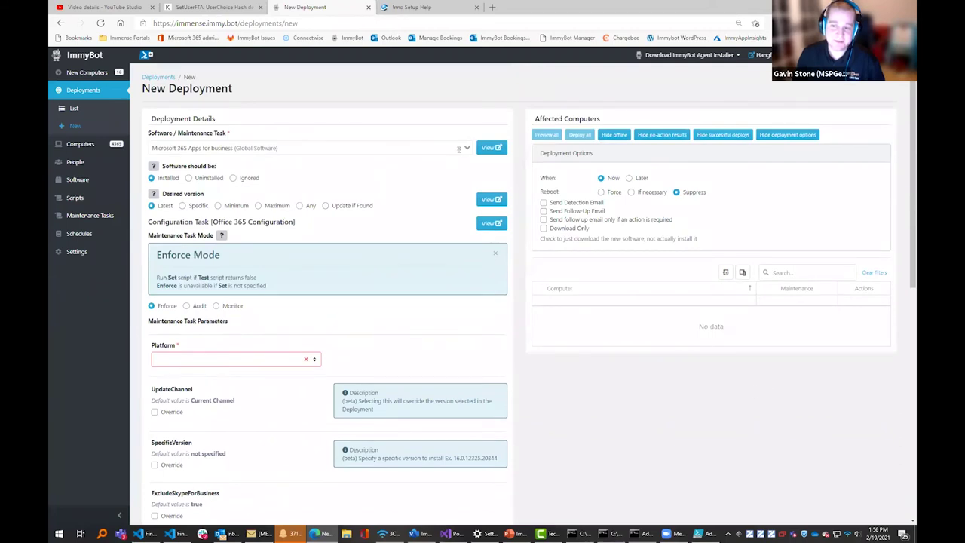
pyautogui.click(409, 148)
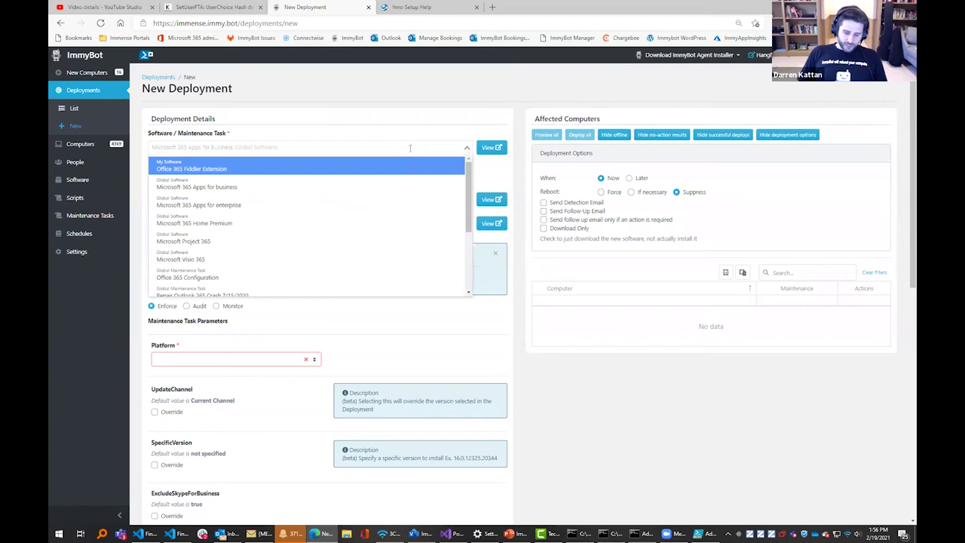
pyautogui.write('secure')
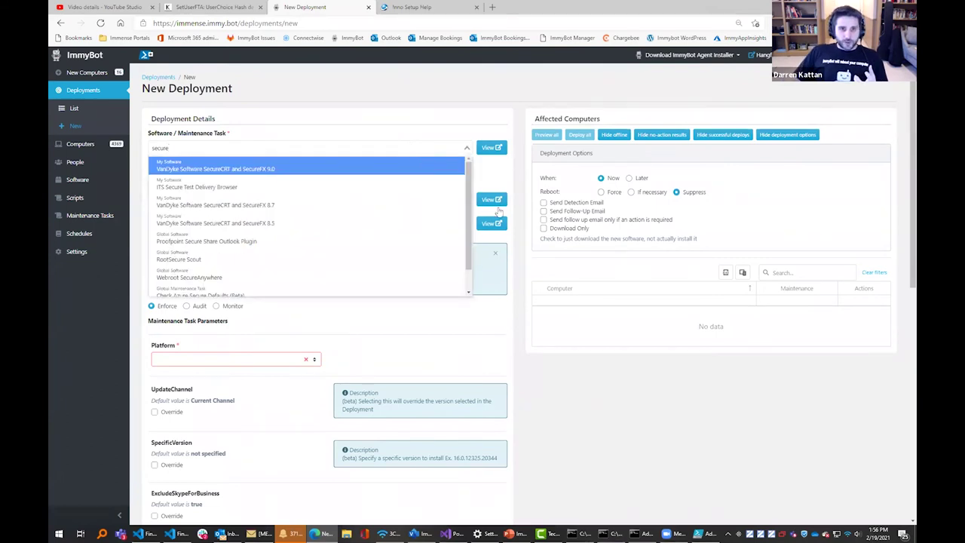
pyautogui.click(299, 295)
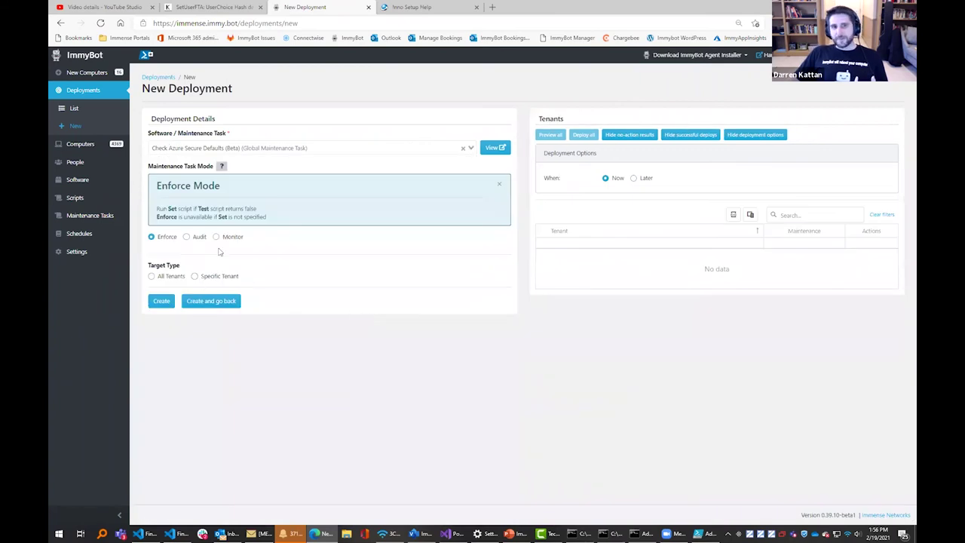
pyautogui.click(173, 277)
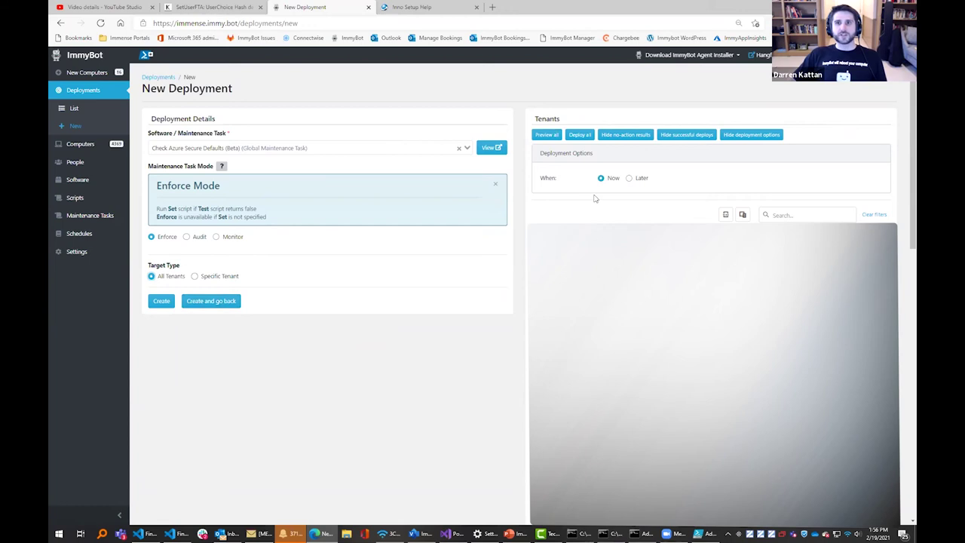
pyautogui.click(195, 277)
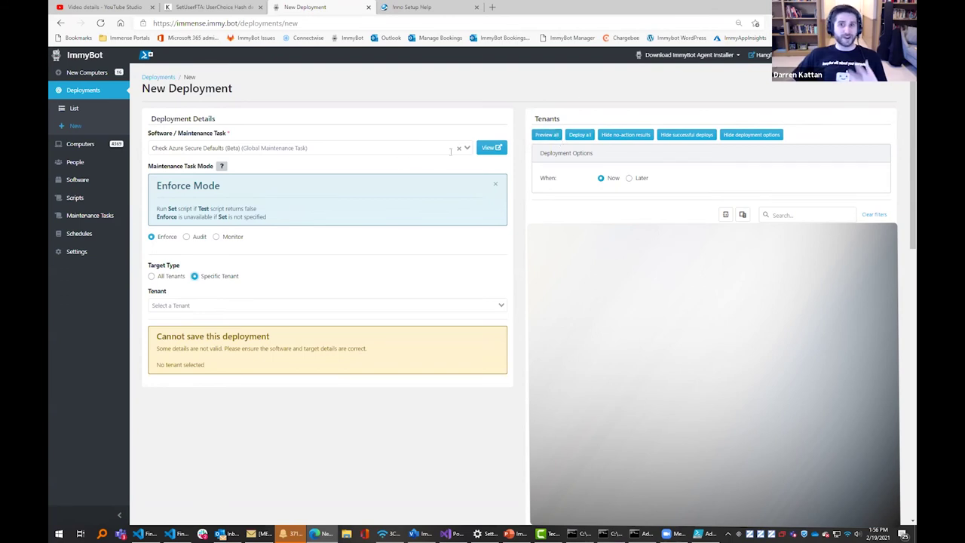
# Review the selected task's Configure Azure Security Defaults script, highlighting Get-ImmyAzureAuthHeader, and add a blank parameter to the task.
pyautogui.click(490, 147)
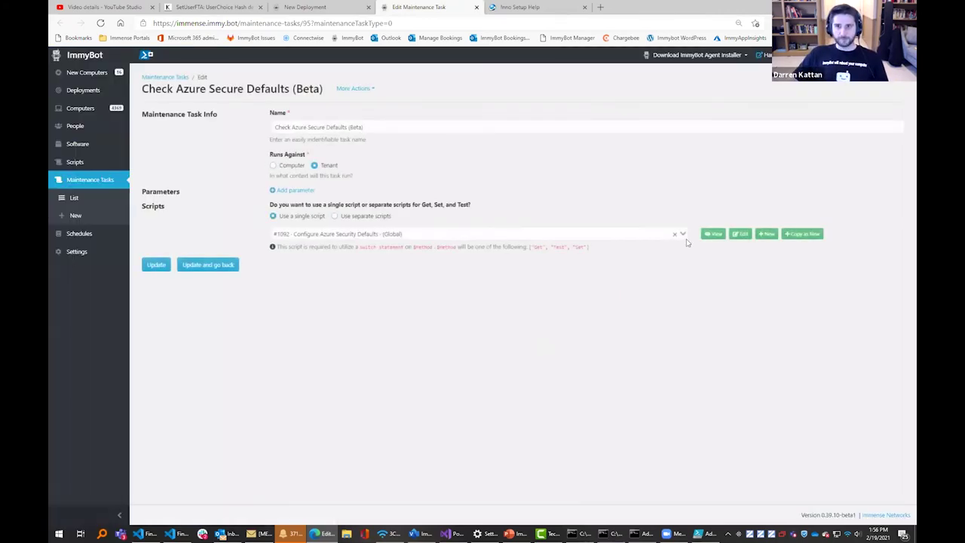
pyautogui.click(742, 234)
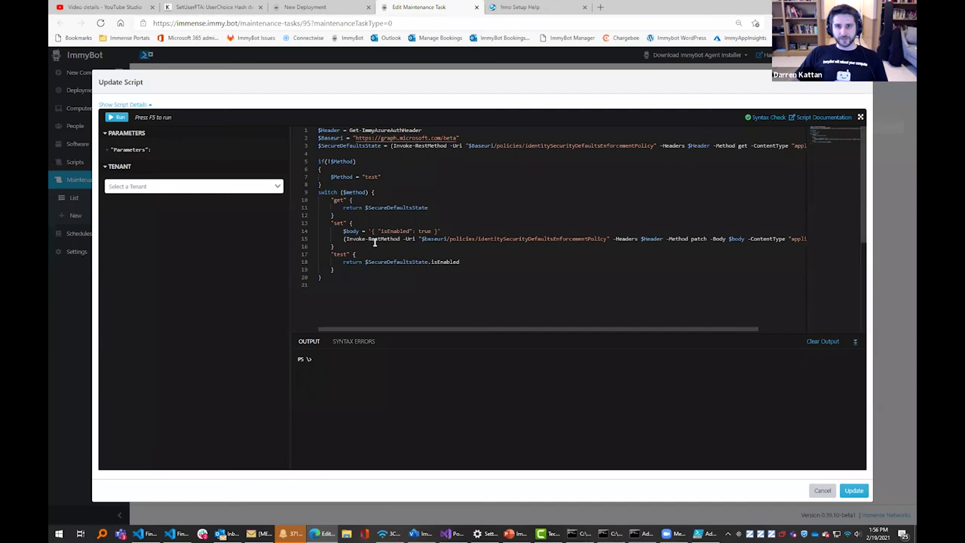
pyautogui.click(374, 241)
pyautogui.moveTo(540, 239); pyautogui.dragTo(565, 239)
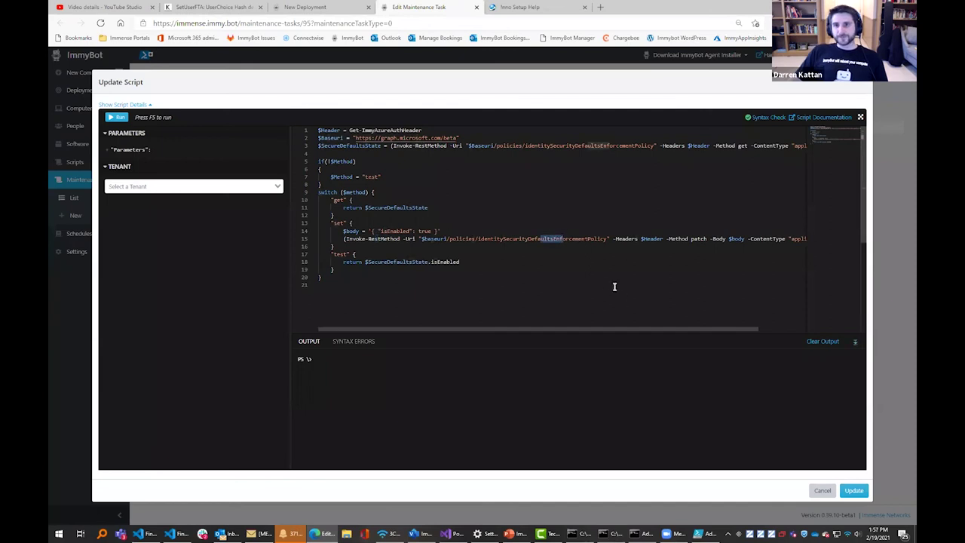
pyautogui.click(422, 130)
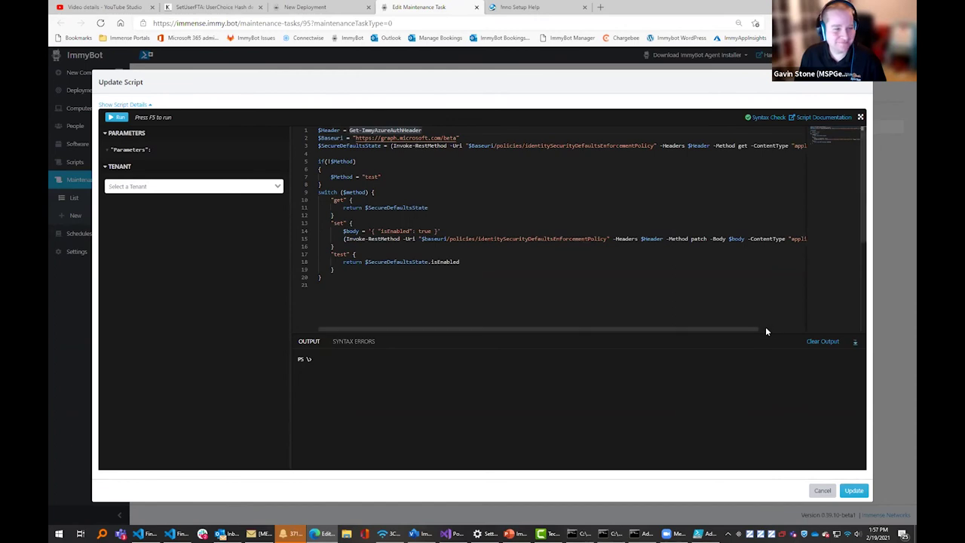
pyautogui.click(823, 491)
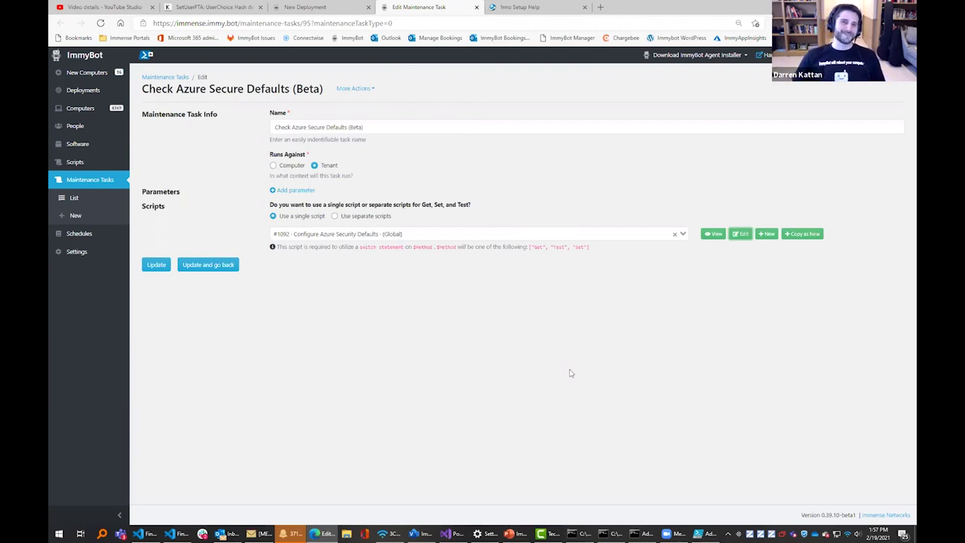
pyautogui.click(296, 191)
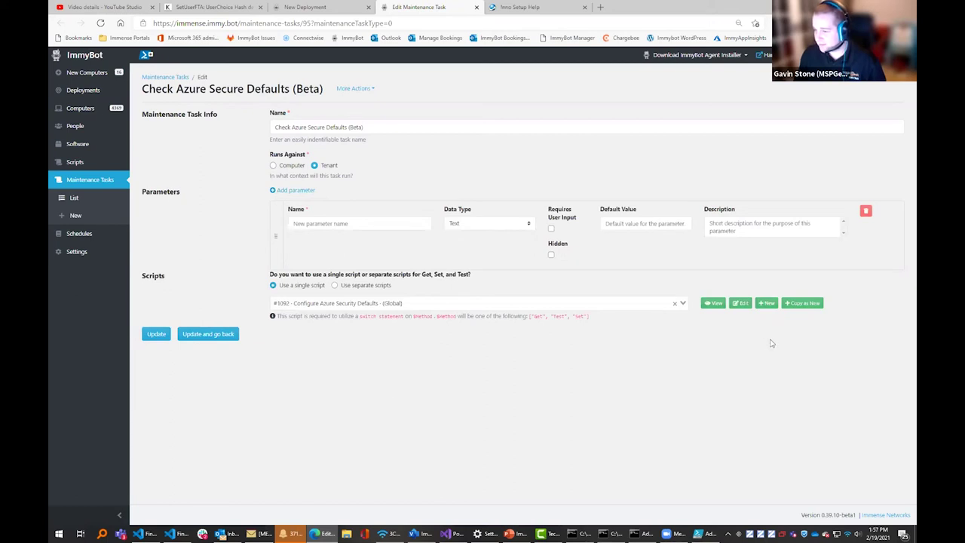
# Copy the video link of "ImmyBot vs Automate - Deploying Zebra Designer" in YouTube Studio and close the SetUserFTA article.
pyautogui.click(113, 9)
pyautogui.scroll(10, 523, 214)
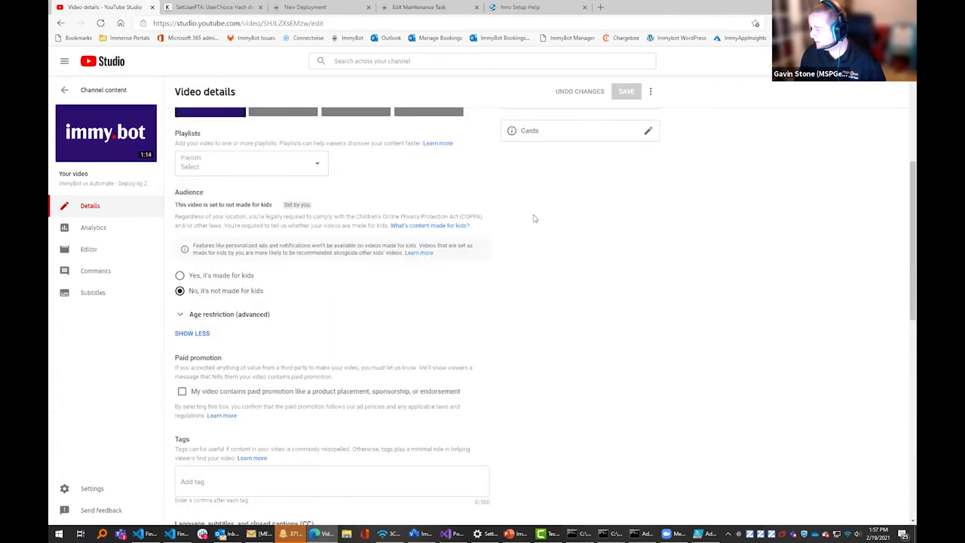
pyautogui.click(649, 211)
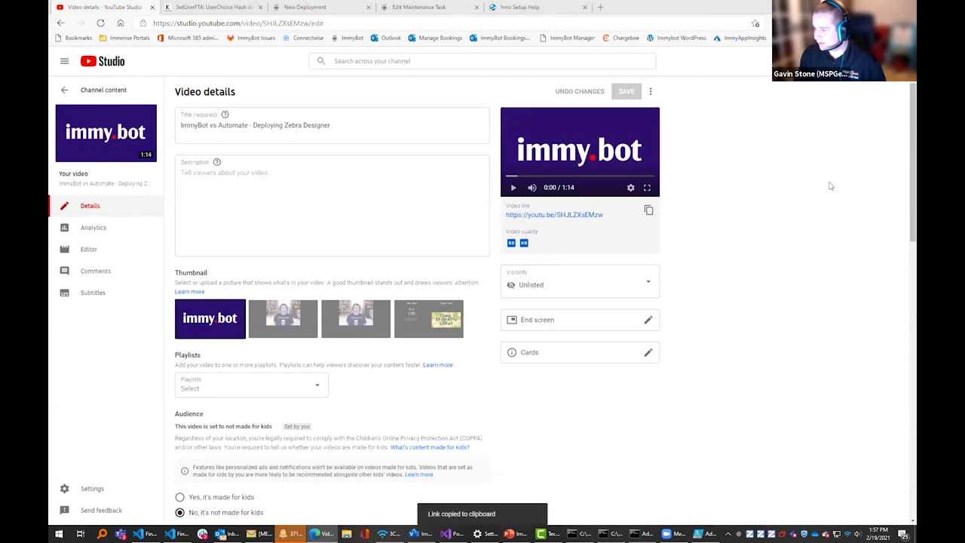
pyautogui.click(254, 7)
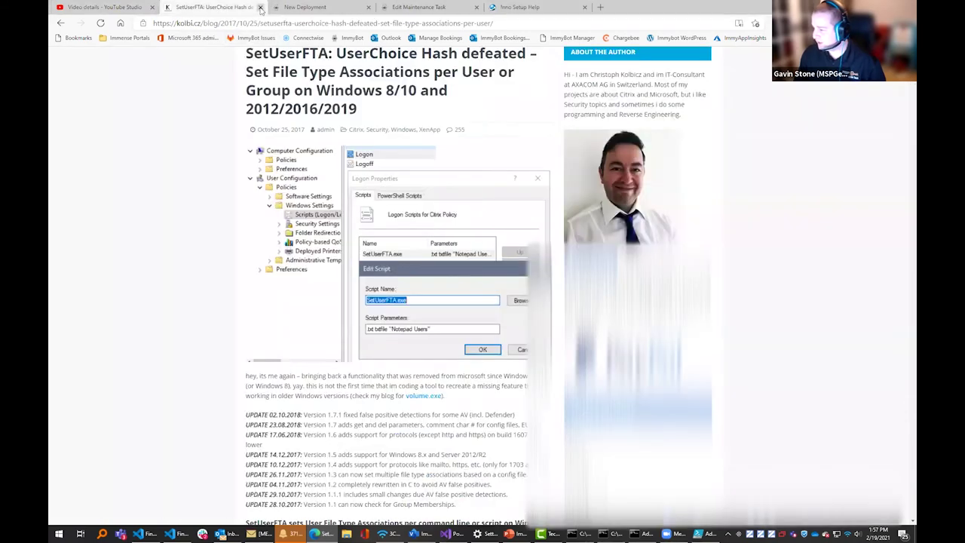
pyautogui.click(260, 7)
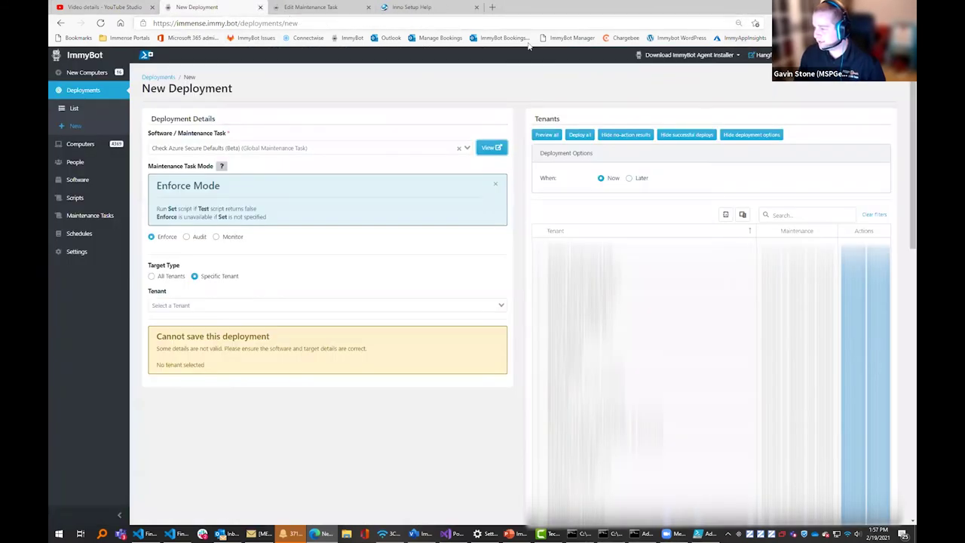
# Open chocolatey.org in a new browser tab, search its packages for "googlechrome", and open the stable Google Chrome package.
pyautogui.hotkey('ctrl', 't')
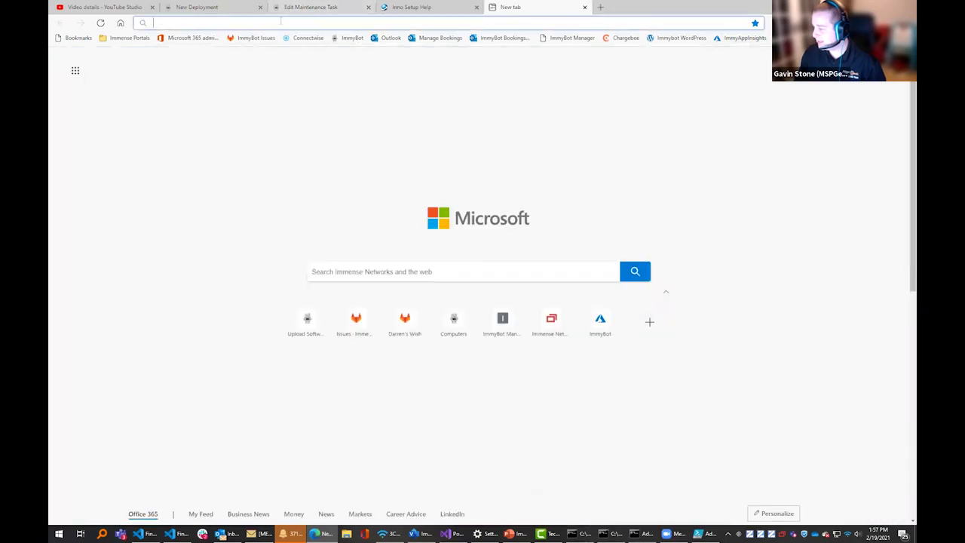
pyautogui.write('choco')
pyautogui.press('Return')
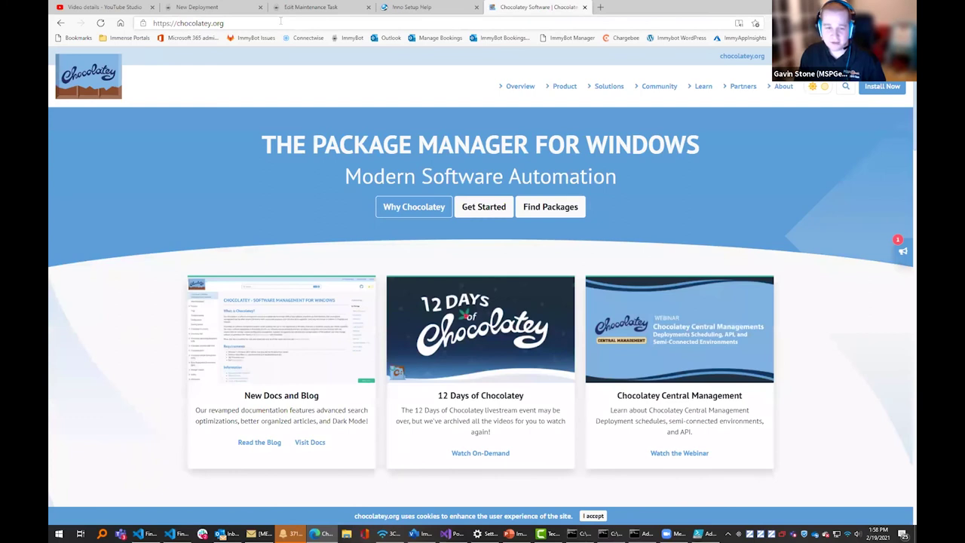
pyautogui.click(848, 88)
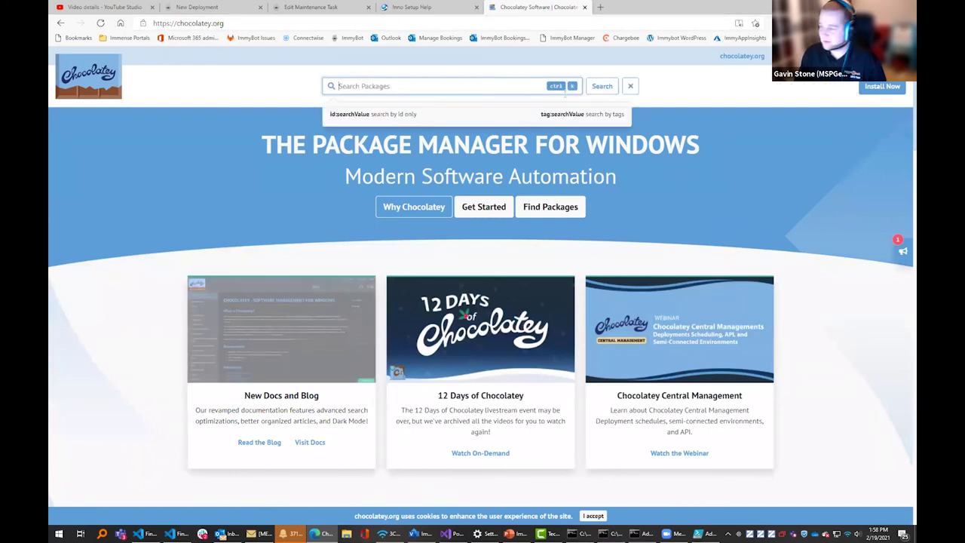
pyautogui.write('googlechrome')
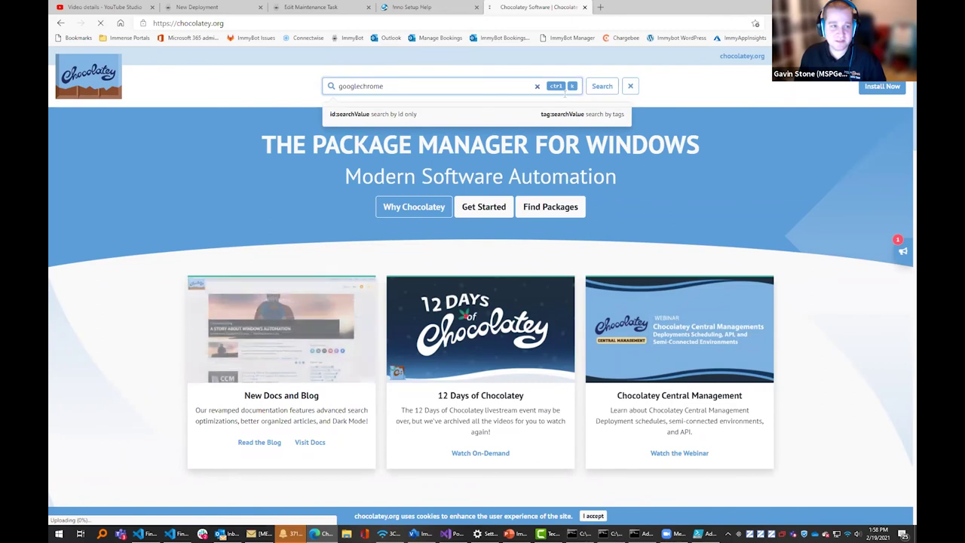
pyautogui.press('Return')
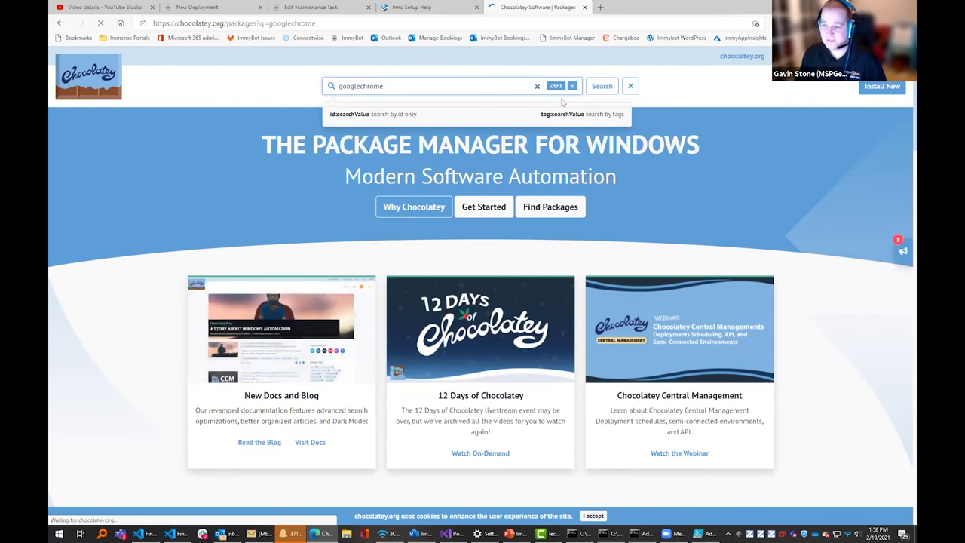
pyautogui.click(328, 317)
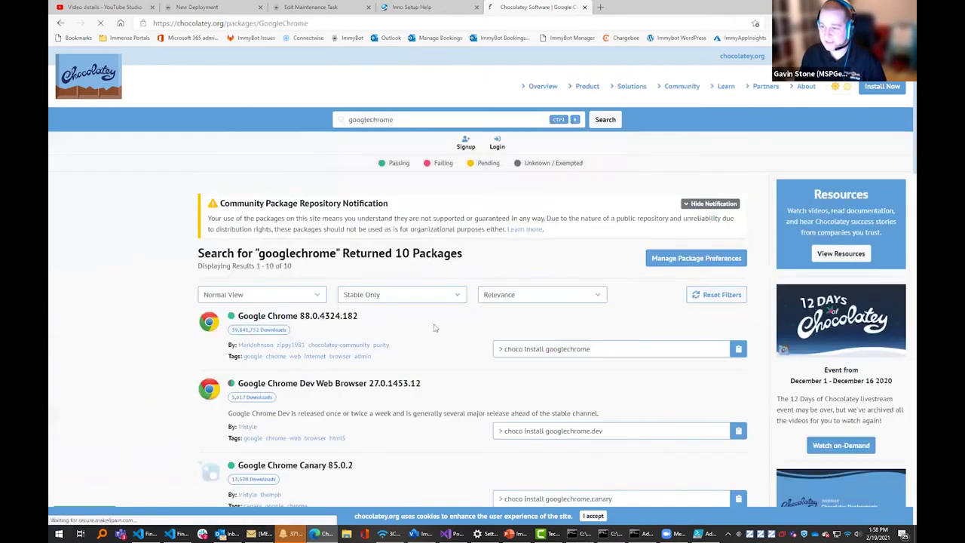
# Expand the Google Chrome package's files and show the contents of tools\chocolateyInstall.ps1.
pyautogui.scroll(-2, 474, 330)
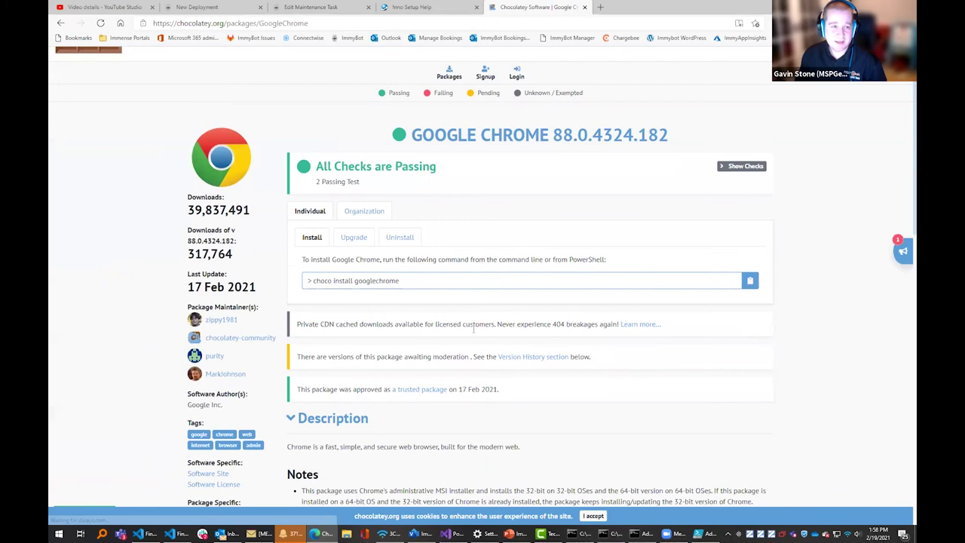
pyautogui.scroll(-3, 475, 326)
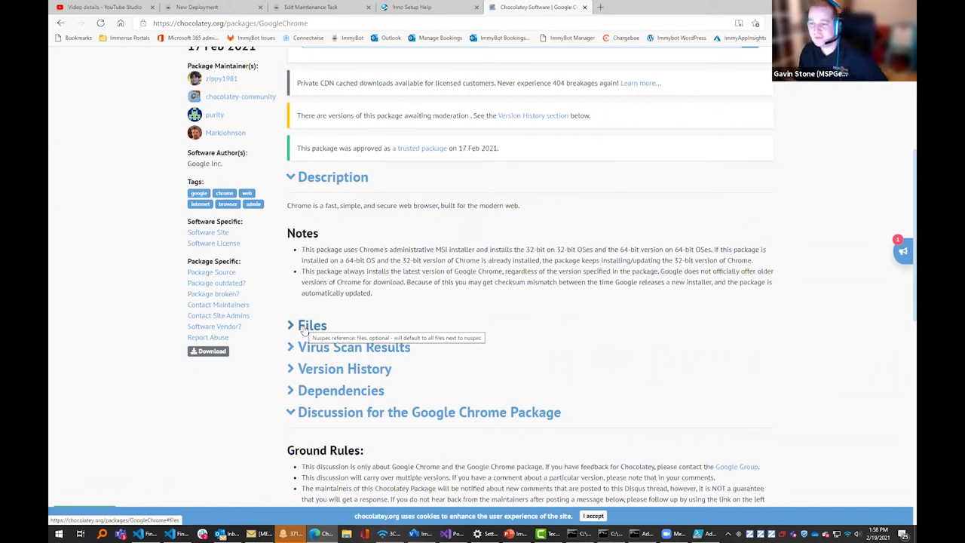
pyautogui.click(304, 328)
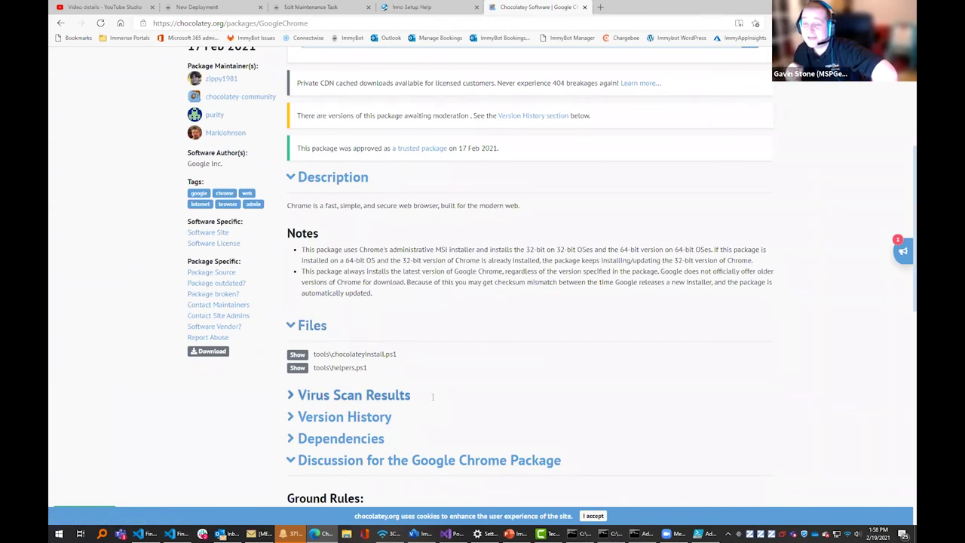
pyautogui.scroll(-1, 434, 396)
pyautogui.scroll(-3, 435, 396)
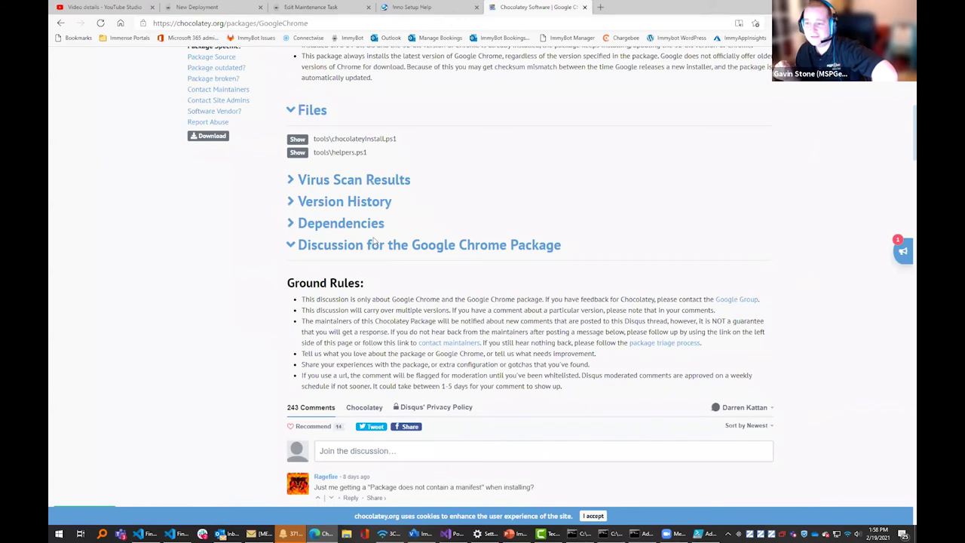
pyautogui.click(298, 140)
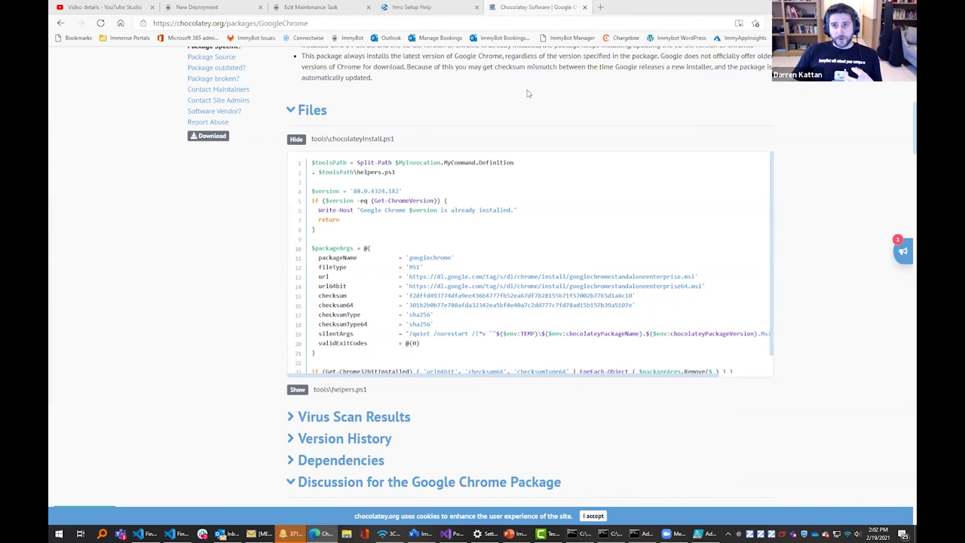
# Return to the new deployment, change its software to RootSecure Scout, and set its target type to Filter Script.
pyautogui.click(237, 9)
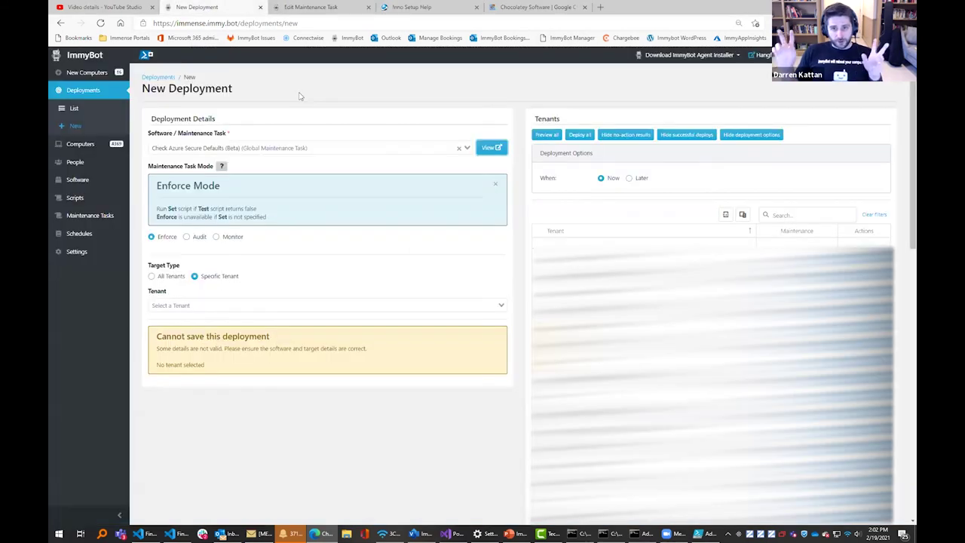
pyautogui.click(458, 147)
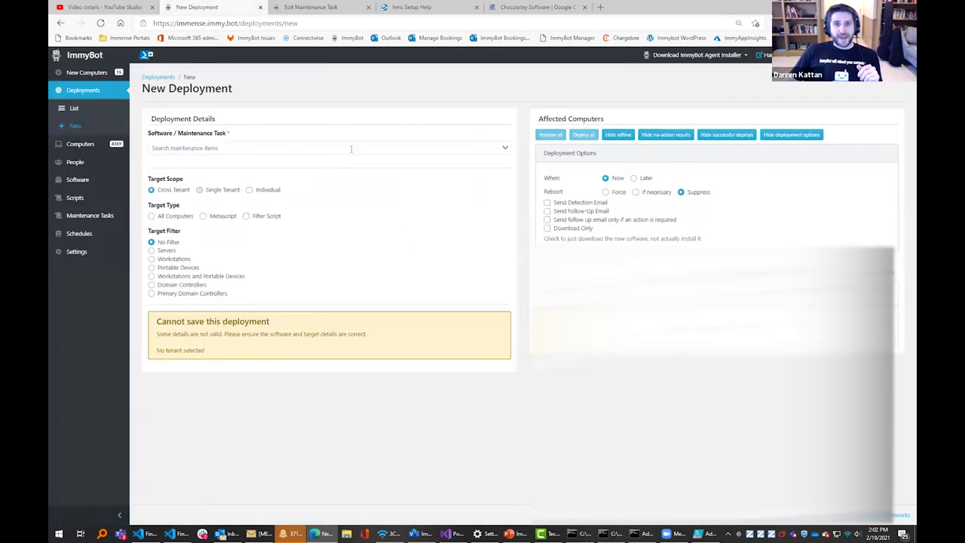
pyautogui.click(292, 146)
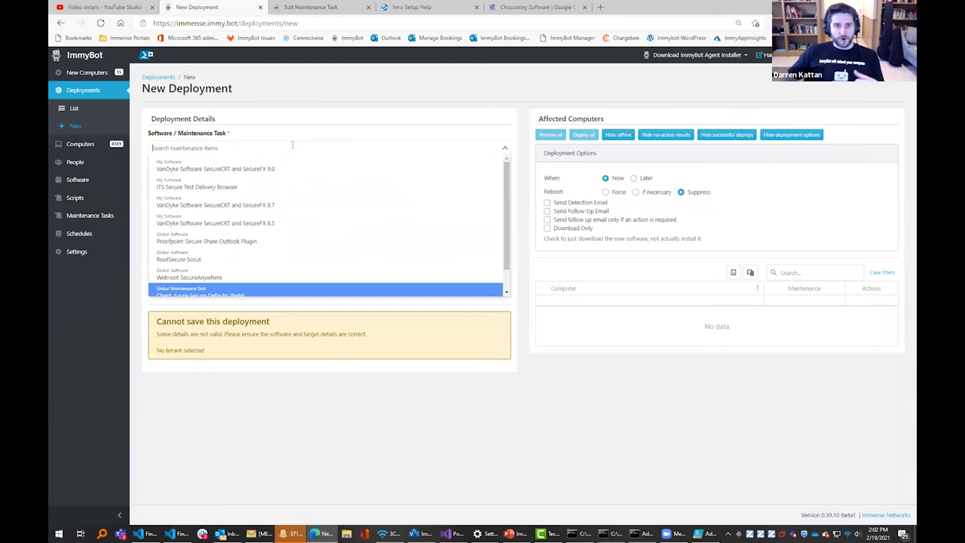
pyautogui.click(265, 258)
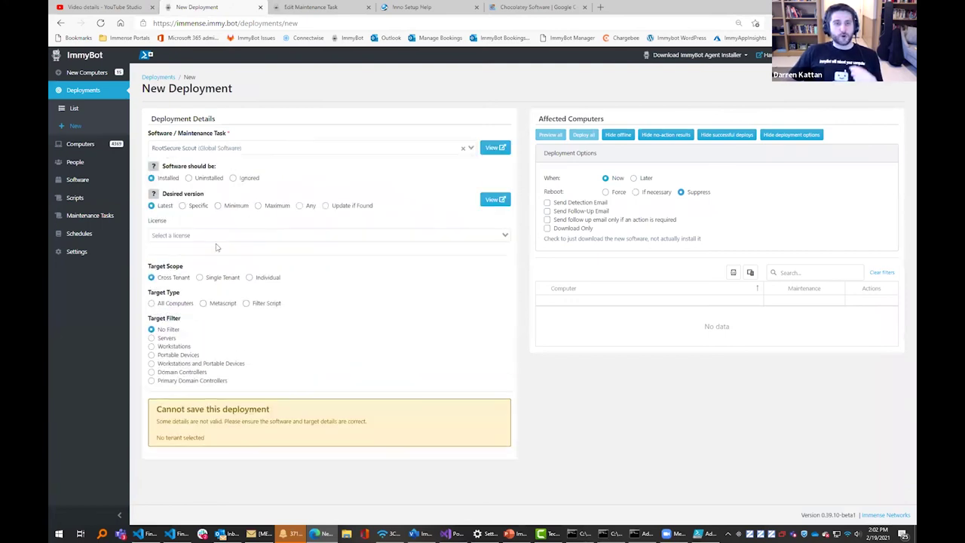
pyautogui.click(186, 307)
pyautogui.click(249, 304)
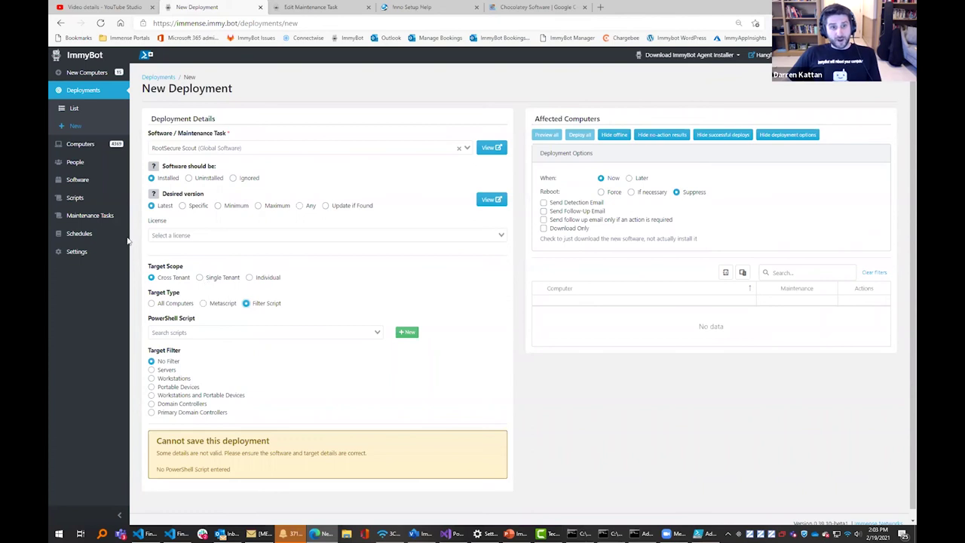
# Open the form for creating a new maintenance schedule.
pyautogui.moveTo(89, 233)
pyautogui.click(148, 254)
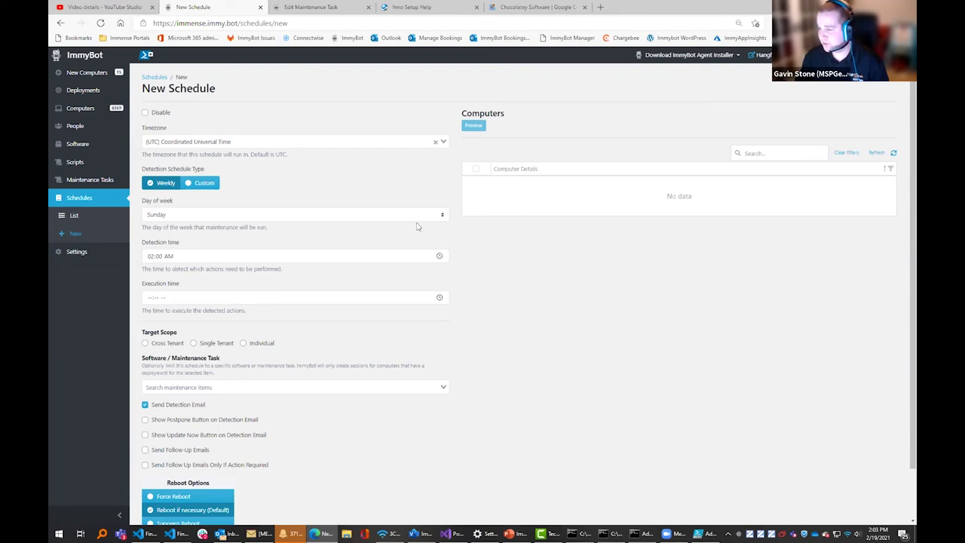
# Open the details of the signed-in account's own online PC and show its software list.
pyautogui.moveTo(104, 108)
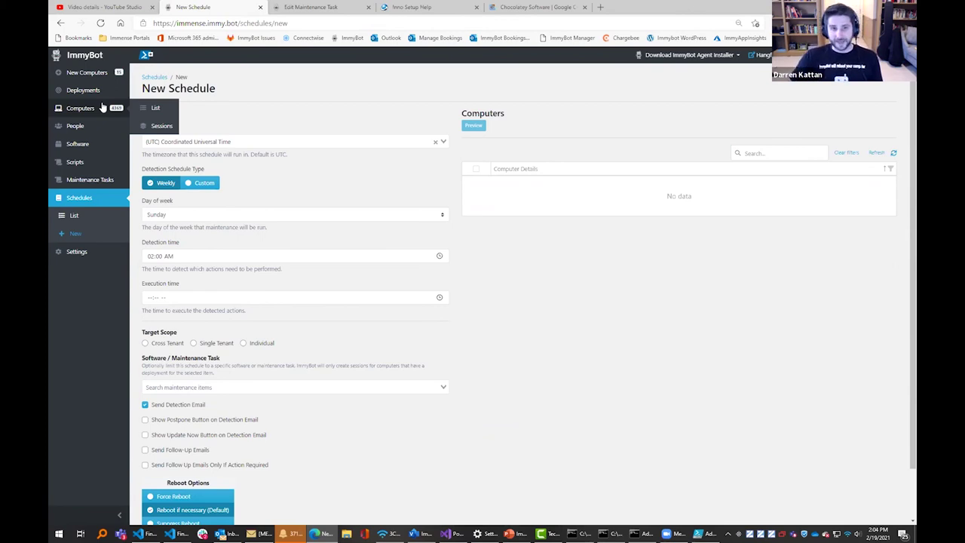
pyautogui.moveTo(111, 97)
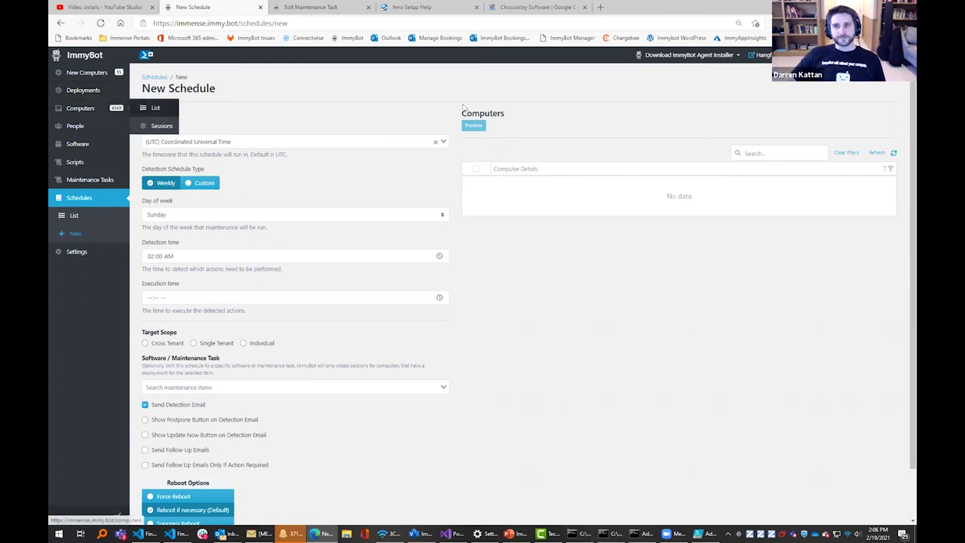
pyautogui.click(890, 55)
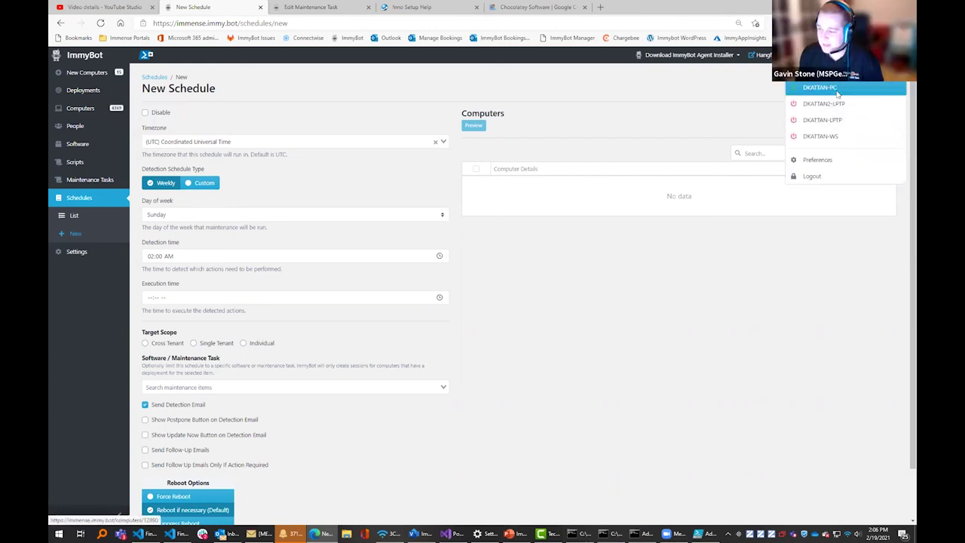
pyautogui.click(826, 103)
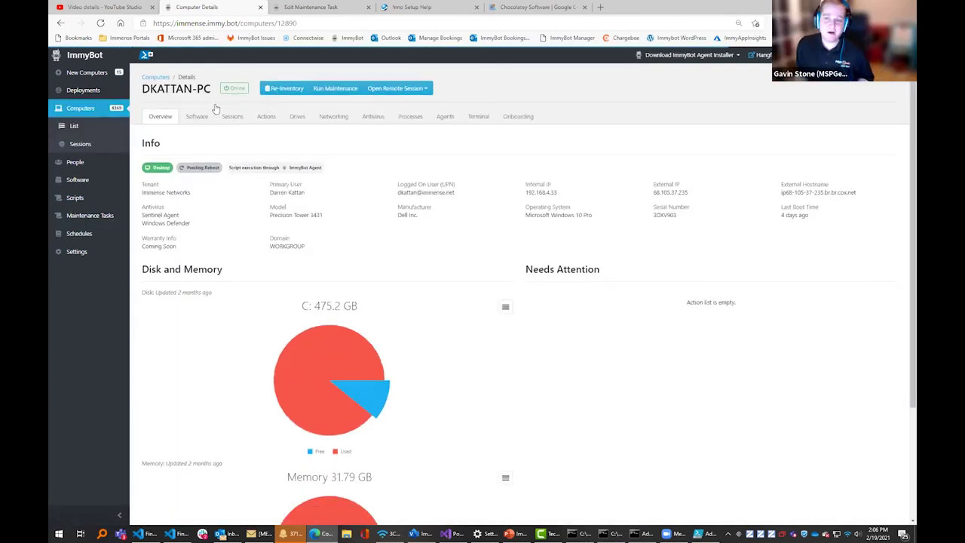
pyautogui.click(201, 121)
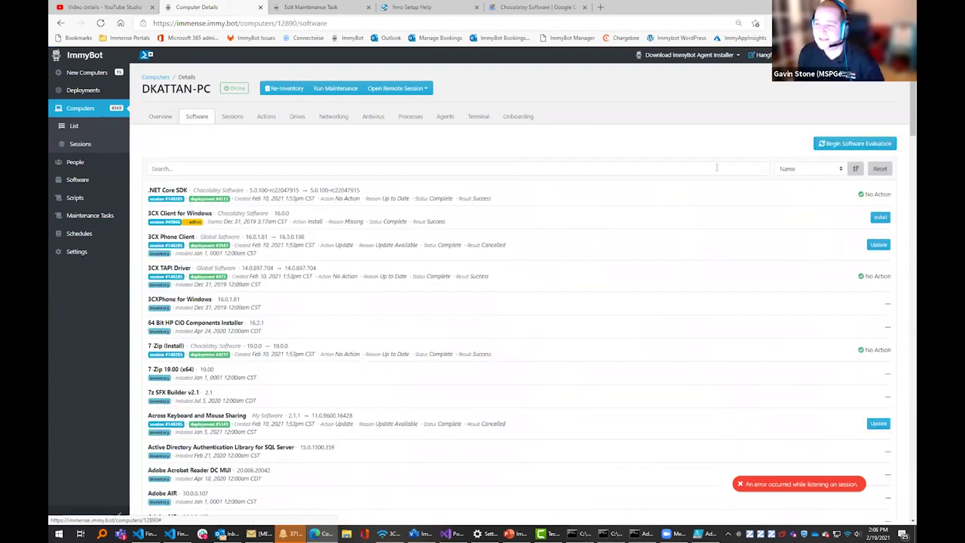
# View the PC's most recent maintenance session, #149286, and run maintenance on the computer.
pyautogui.click(233, 120)
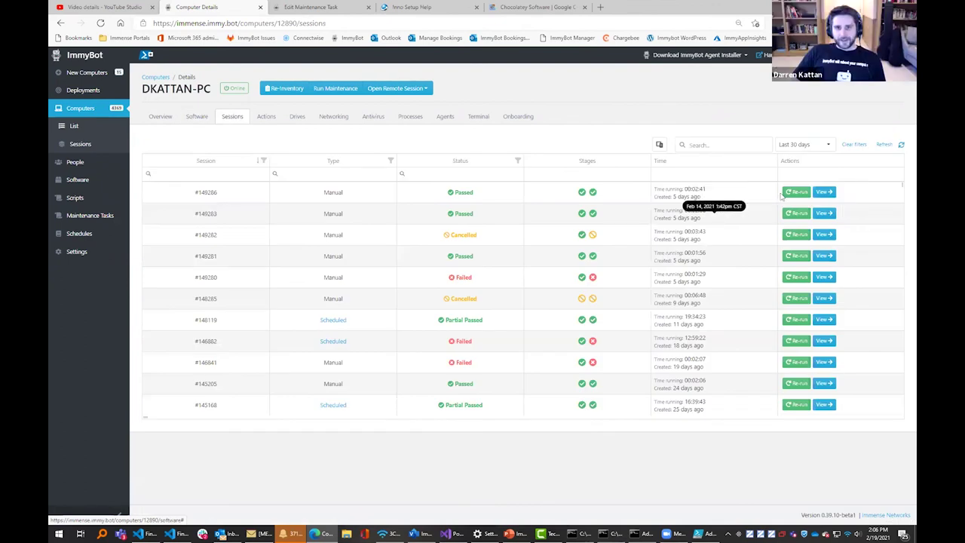
pyautogui.click(826, 193)
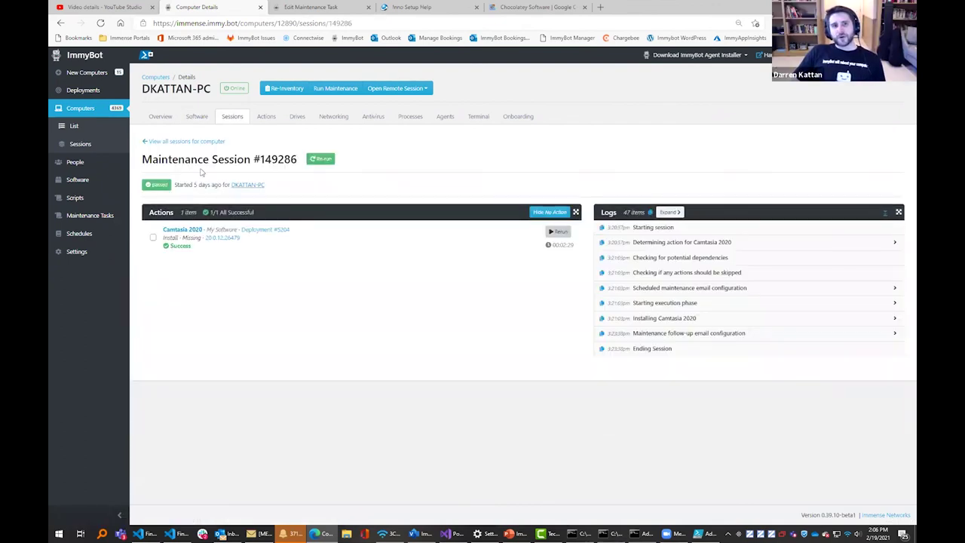
pyautogui.click(338, 90)
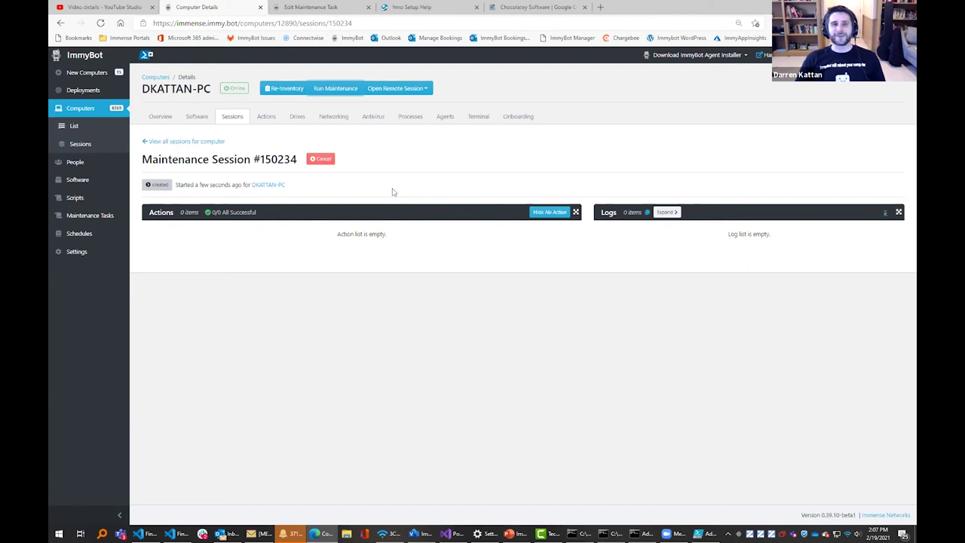
# Go back to the PC's session list, open scheduled session #148119, and retry loading it.
pyautogui.click(207, 143)
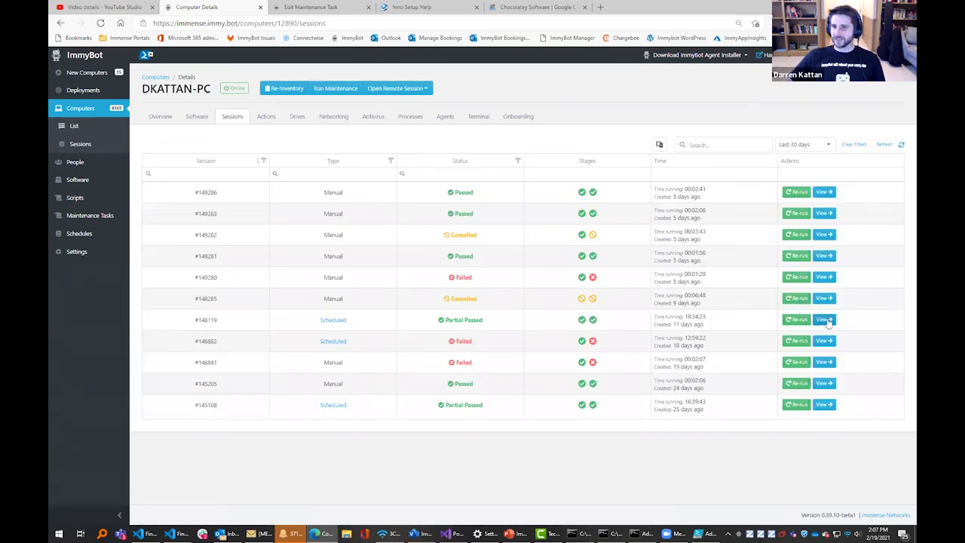
pyautogui.click(825, 319)
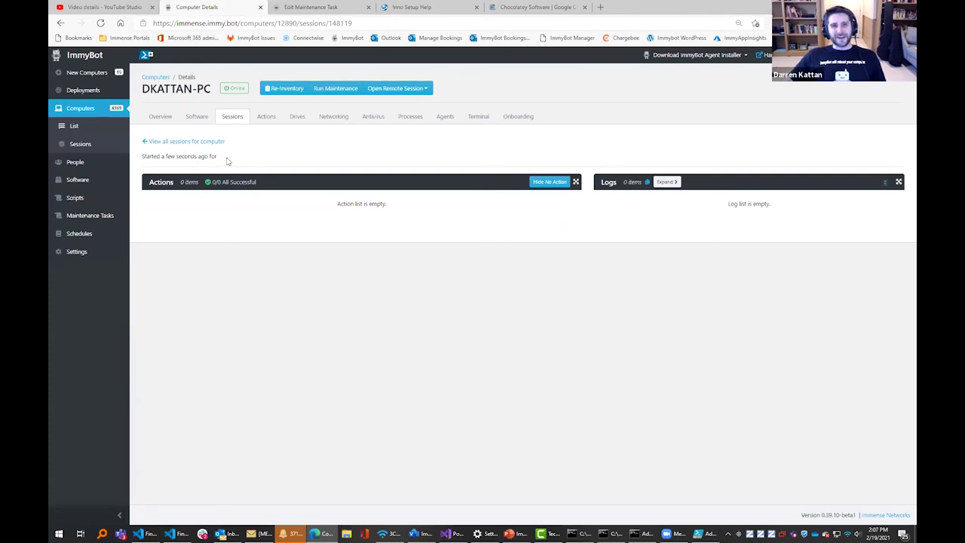
pyautogui.click(202, 142)
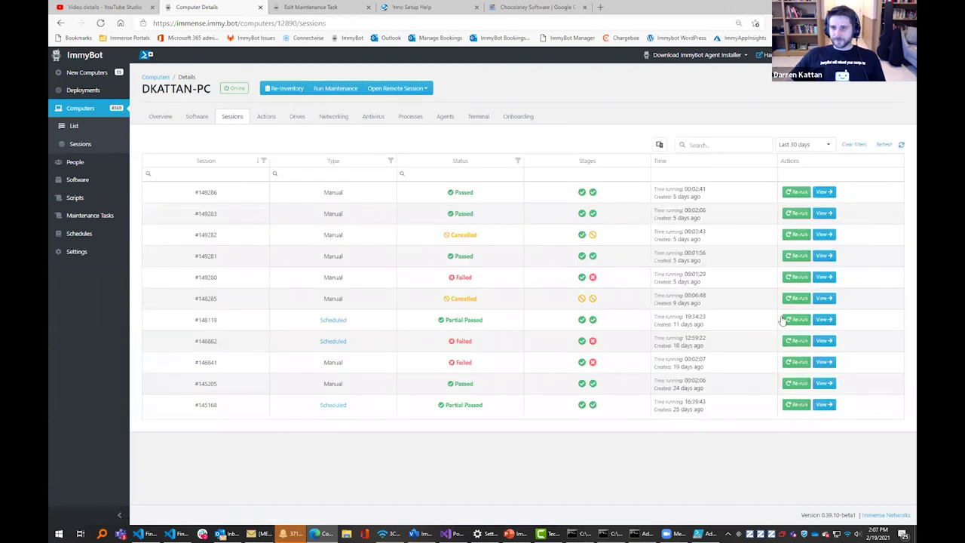
pyautogui.click(824, 320)
pyautogui.press('F5')
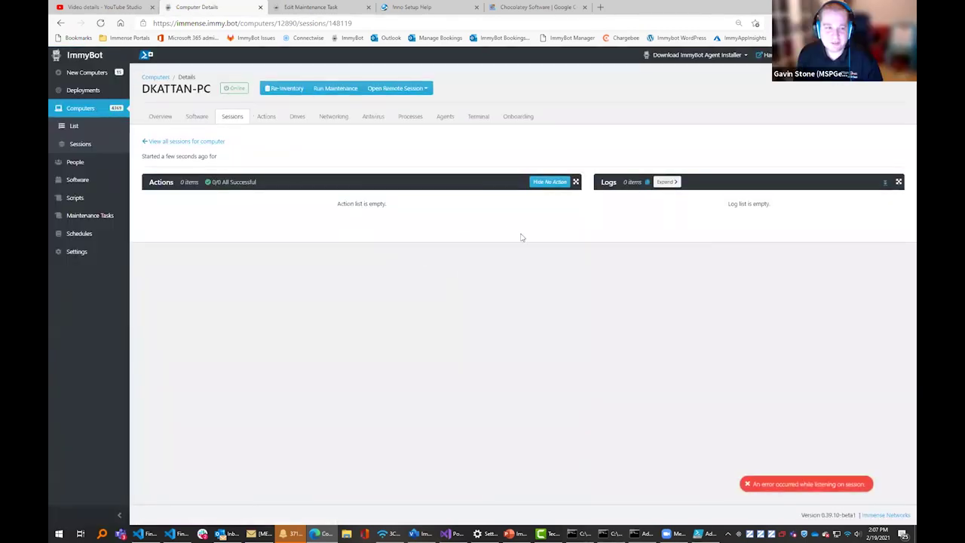
# Open REMOTE-BB's session from the list of all maintenance sessions and examine that computer's software and session history.
pyautogui.click(119, 150)
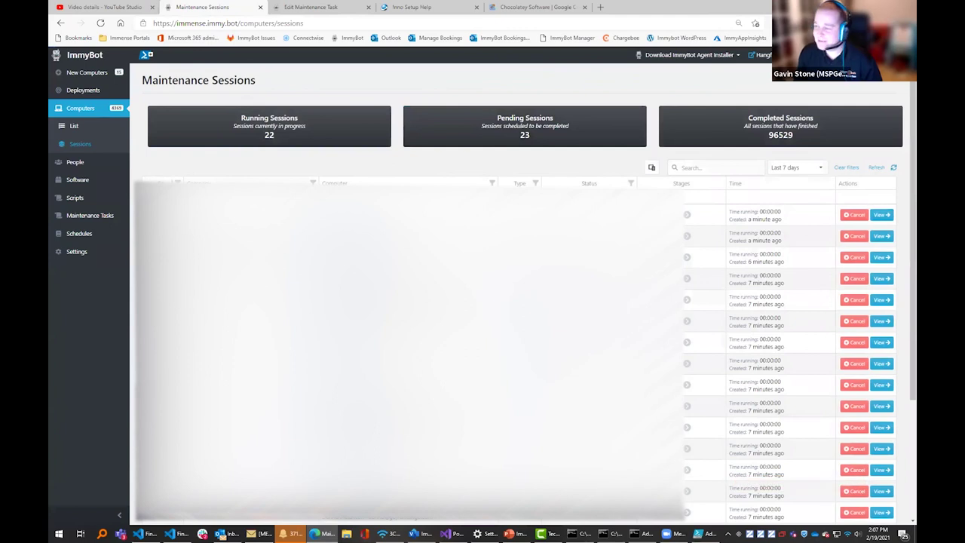
pyautogui.click(883, 279)
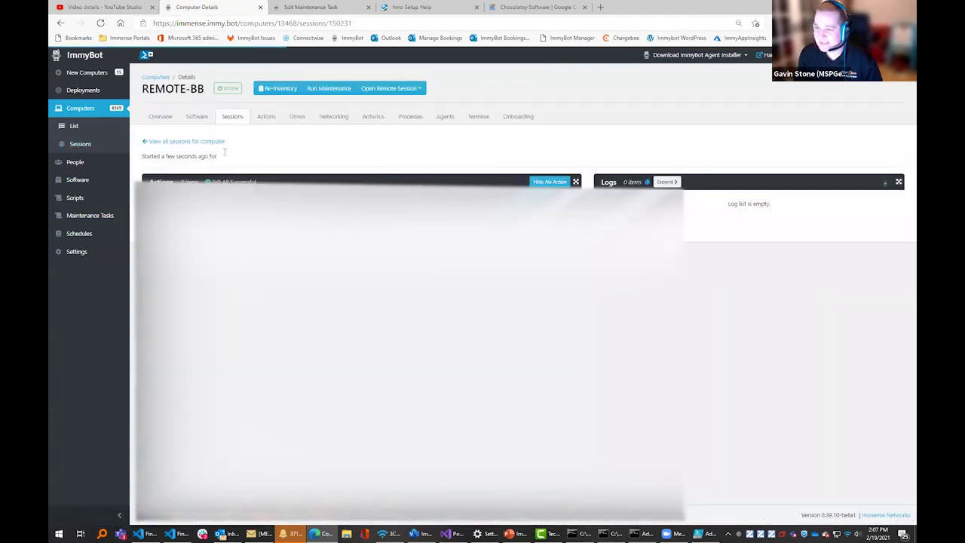
pyautogui.click(199, 119)
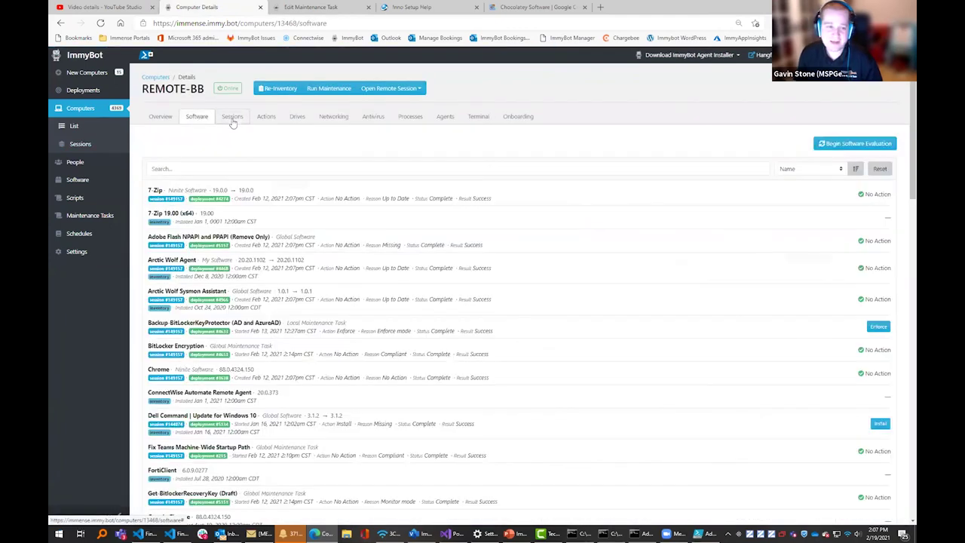
pyautogui.scroll(-4, 308, 189)
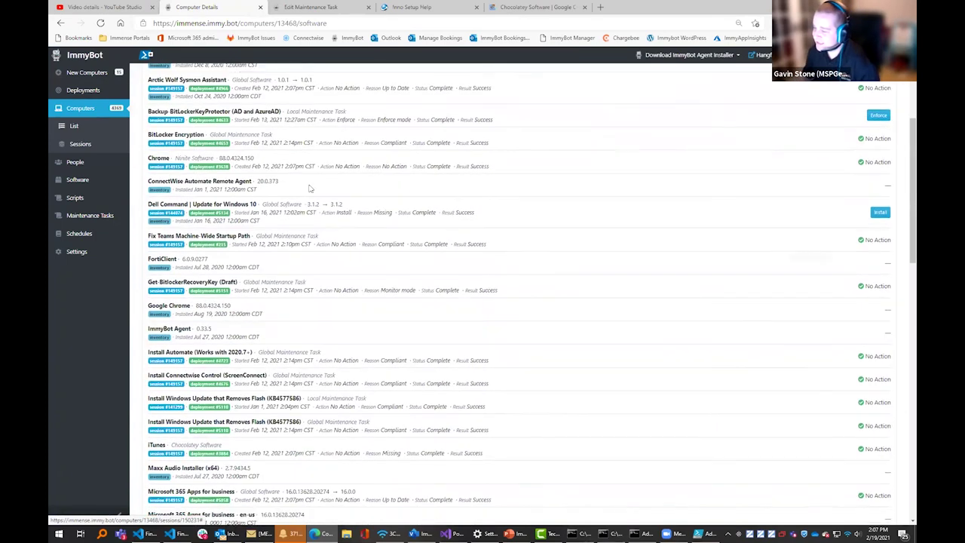
pyautogui.scroll(4, 249, 128)
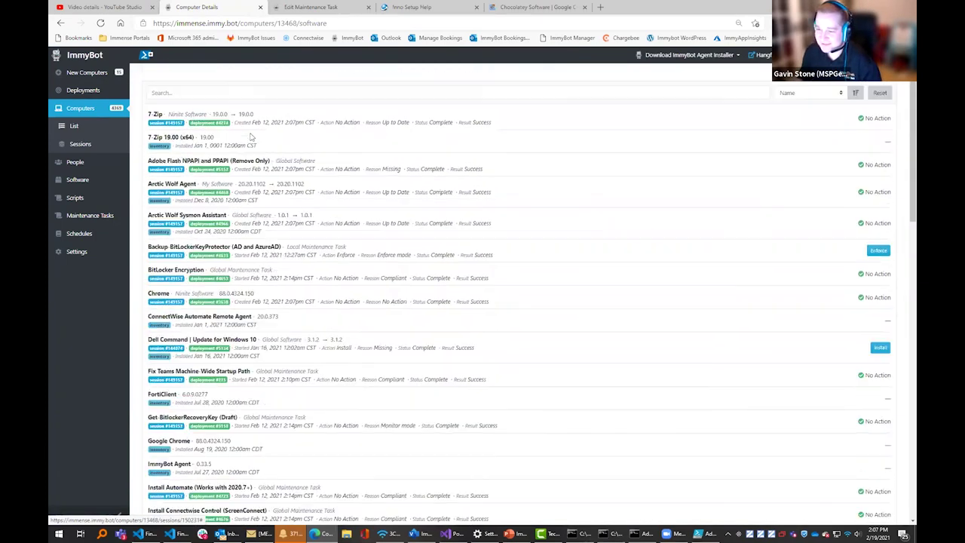
pyautogui.click(246, 134)
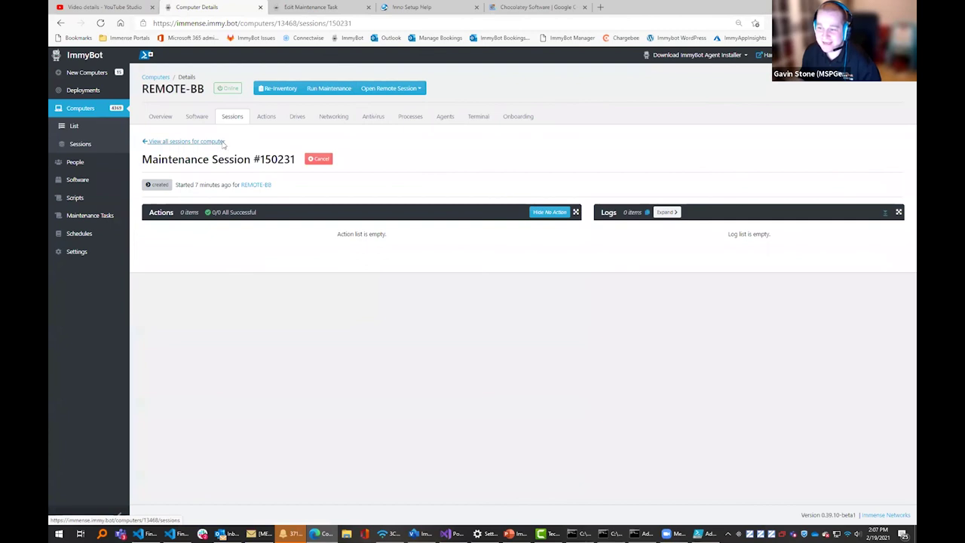
pyautogui.click(225, 147)
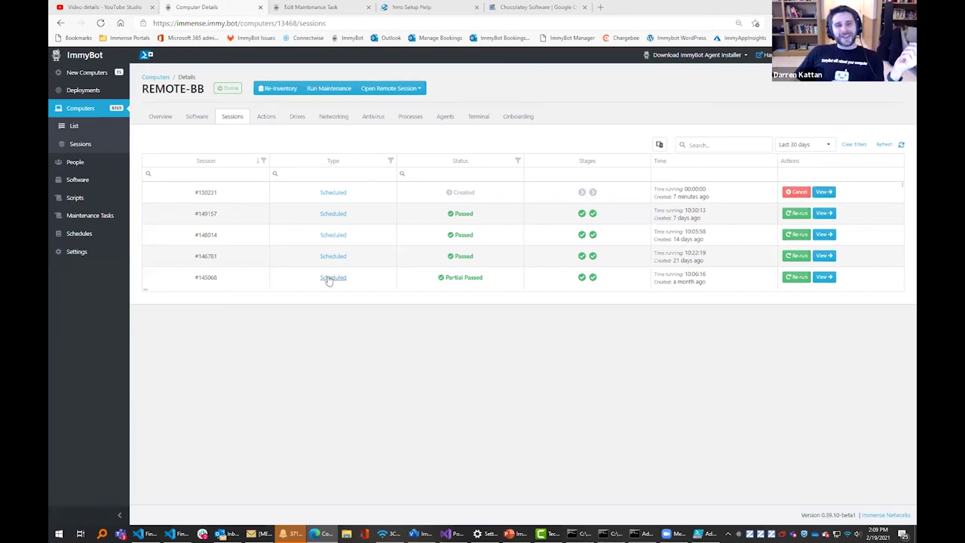
# Start a new maintenance schedule and set its timezone to (UTC-06:00) Central Time (US & Canada).
pyautogui.click(155, 252)
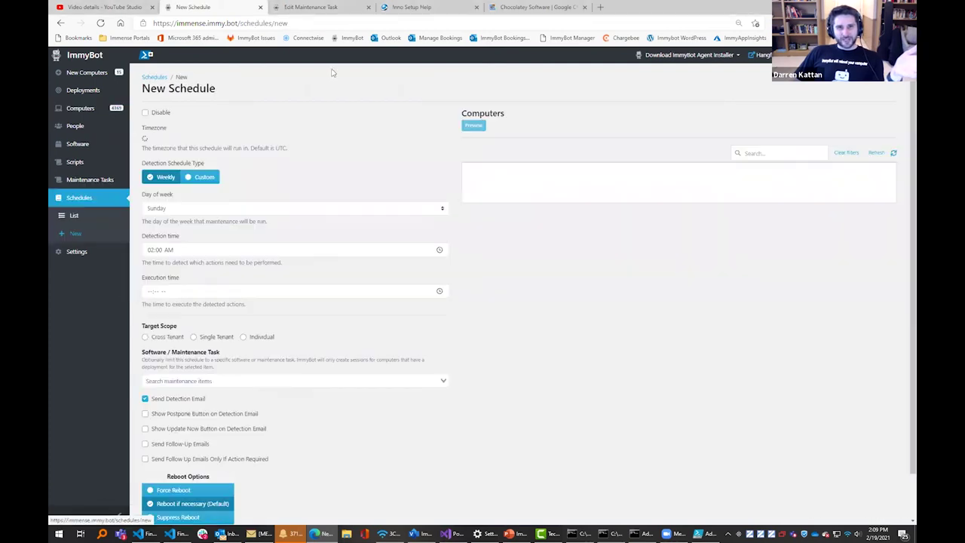
pyautogui.click(263, 142)
pyautogui.scroll(-3, 307, 247)
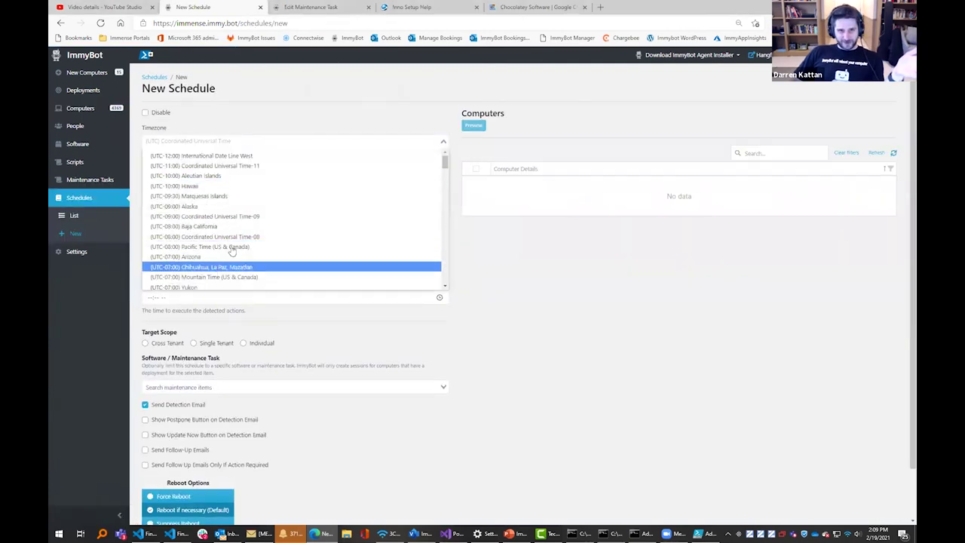
pyautogui.click(307, 243)
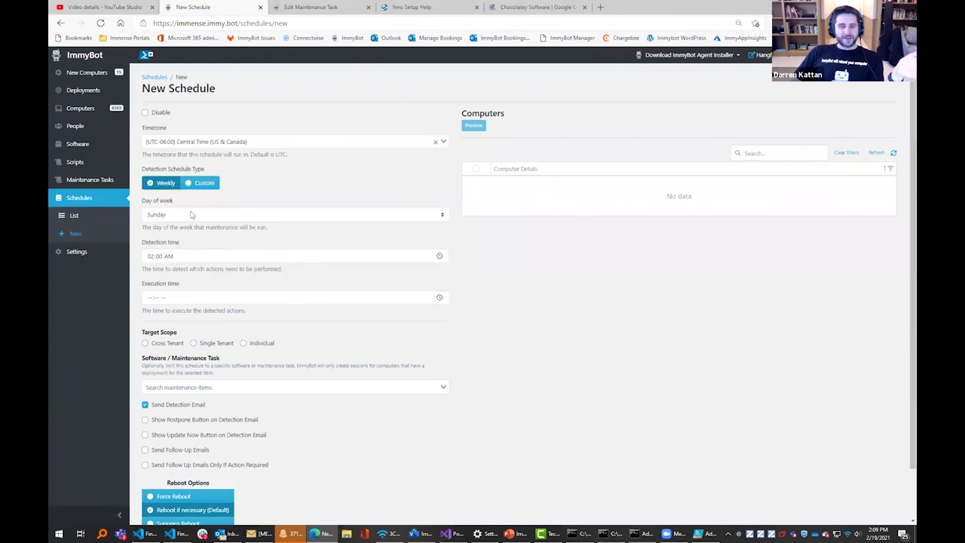
# Open the schedule's execution time for editing and show its target scope, email and reboot options.
pyautogui.click(206, 302)
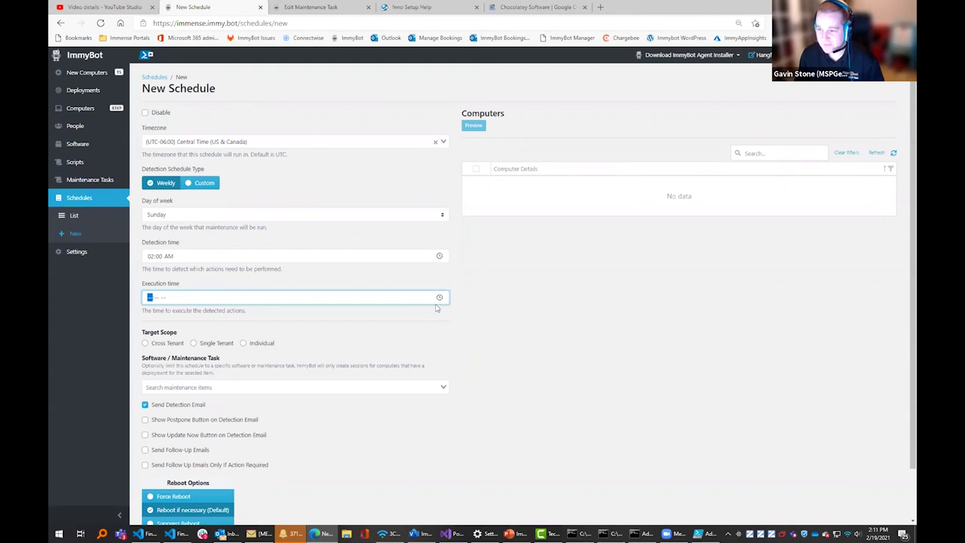
pyautogui.scroll(-1, 553, 337)
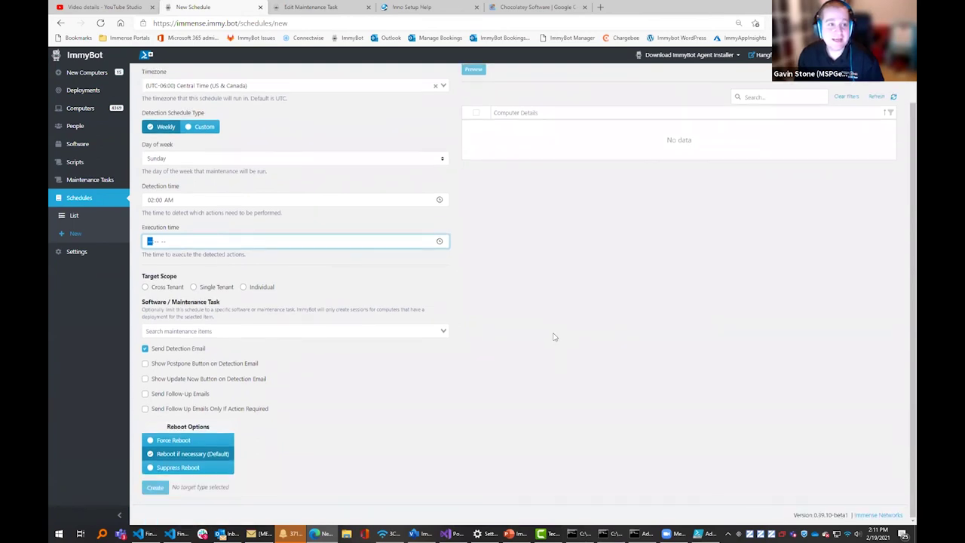